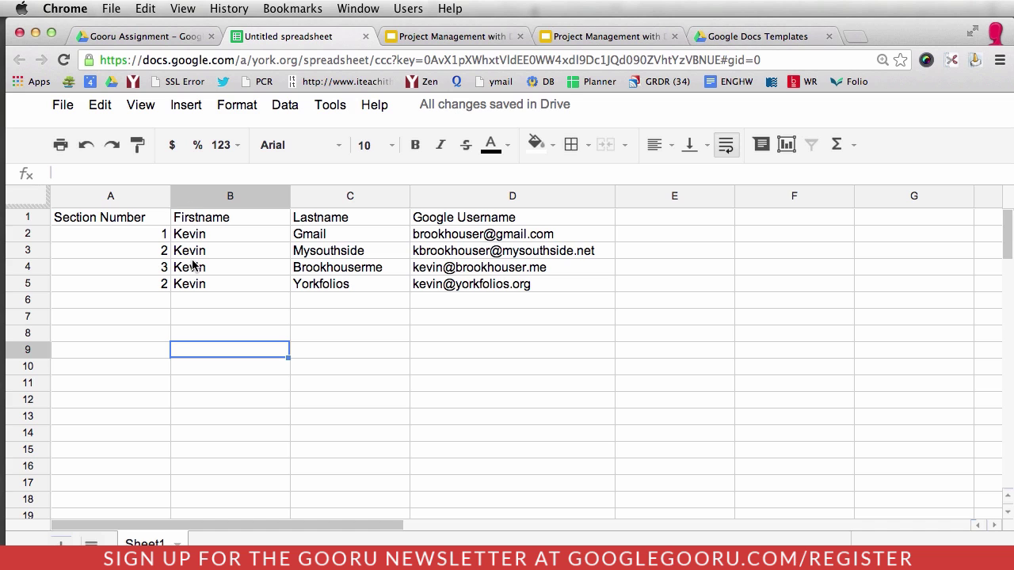
- Rename the untitled roster spreadsheet to 'Macbeth Roster'
{"action": "left_click", "coordinate": [593, 37]}
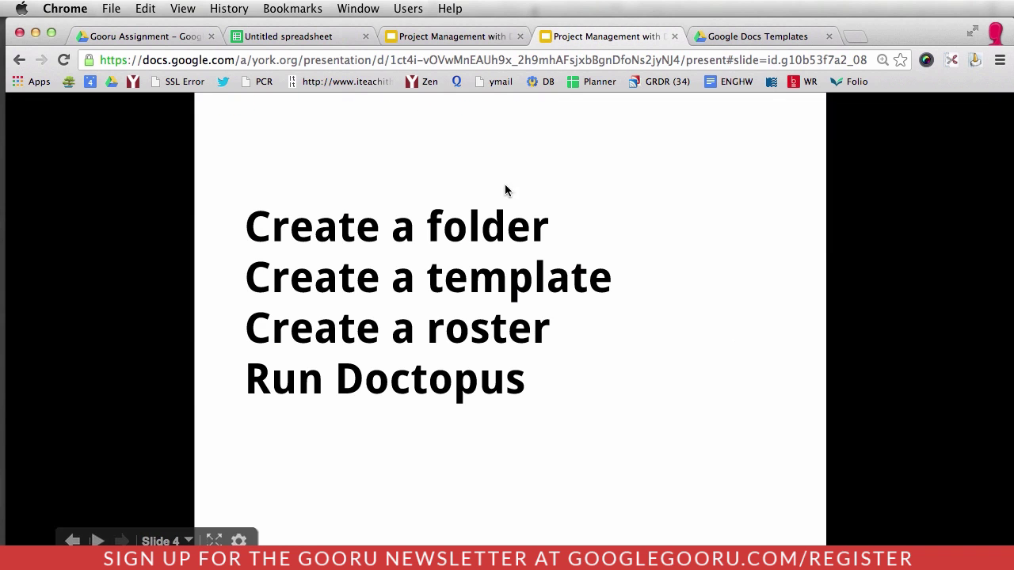
{"action": "left_click", "coordinate": [295, 37]}
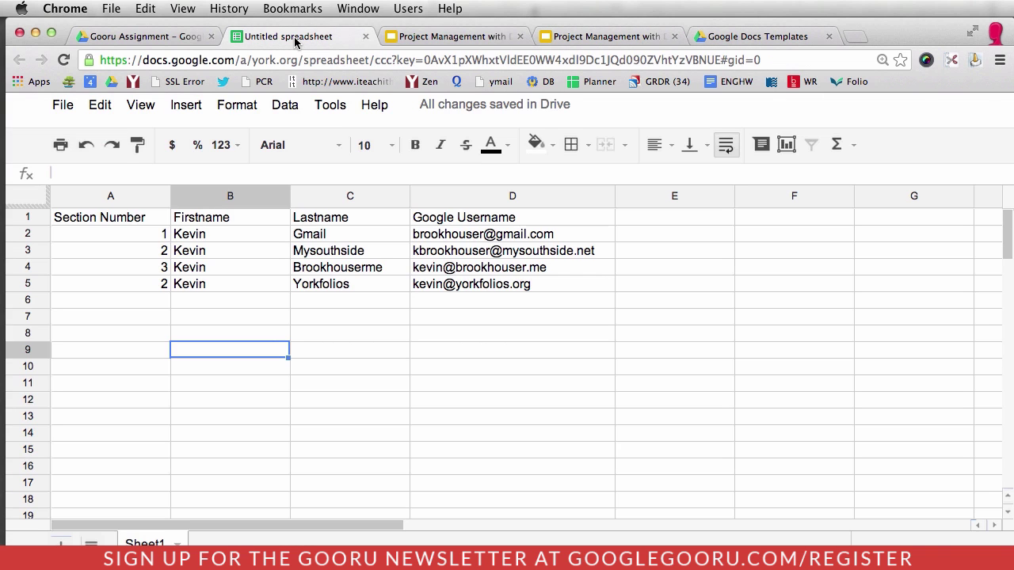
{"action": "left_click", "coordinate": [63, 106]}
{"action": "left_click", "coordinate": [93, 234]}
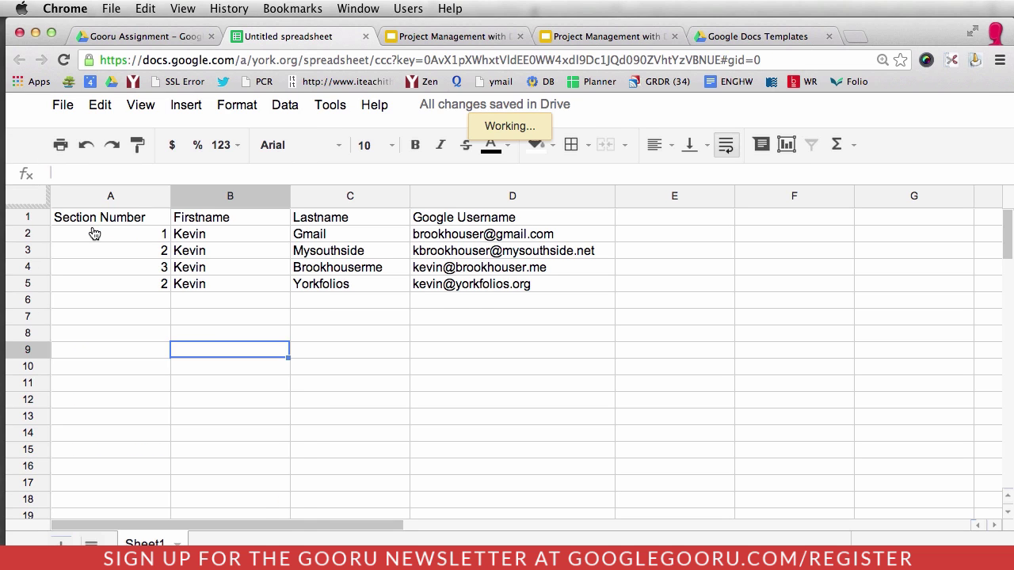
{"action": "type", "text": "Ma"}
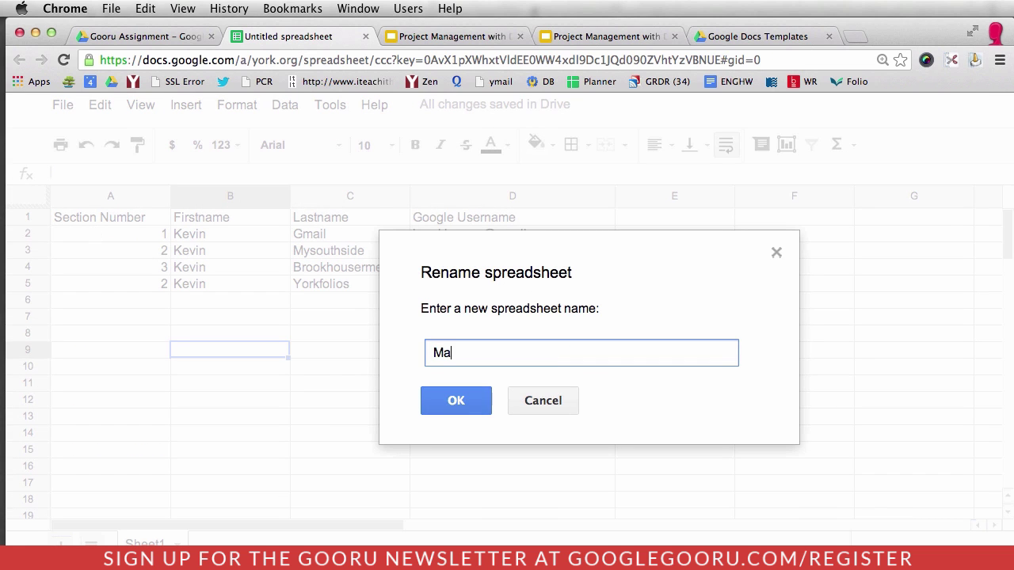
{"action": "type", "text": "cbeth Roster"}
{"action": "left_click", "coordinate": [465, 404]}
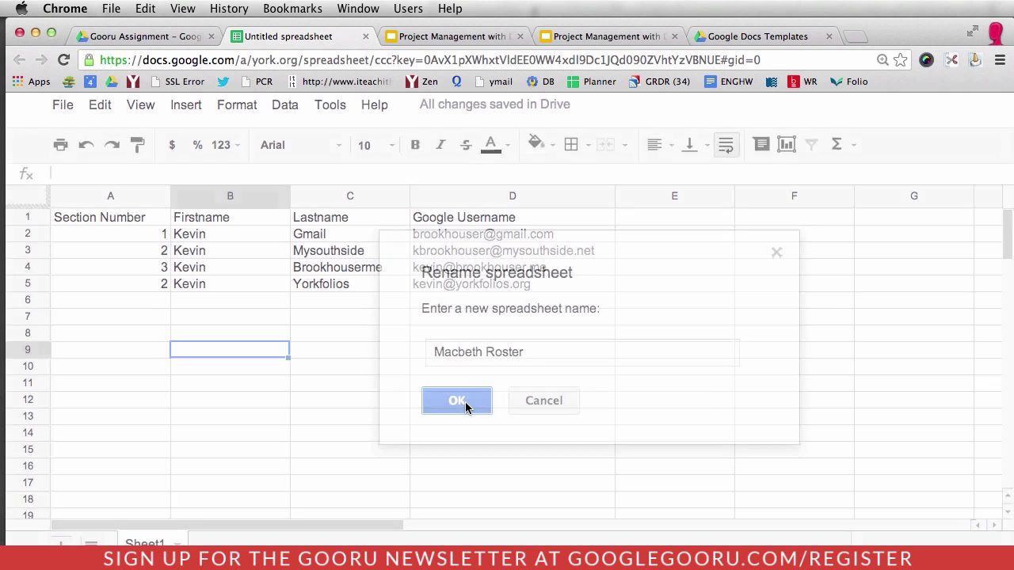
- Check the Gooru Assignment folder in Drive, then return to the Macbeth Roster spreadsheet
{"action": "left_click", "coordinate": [129, 40]}
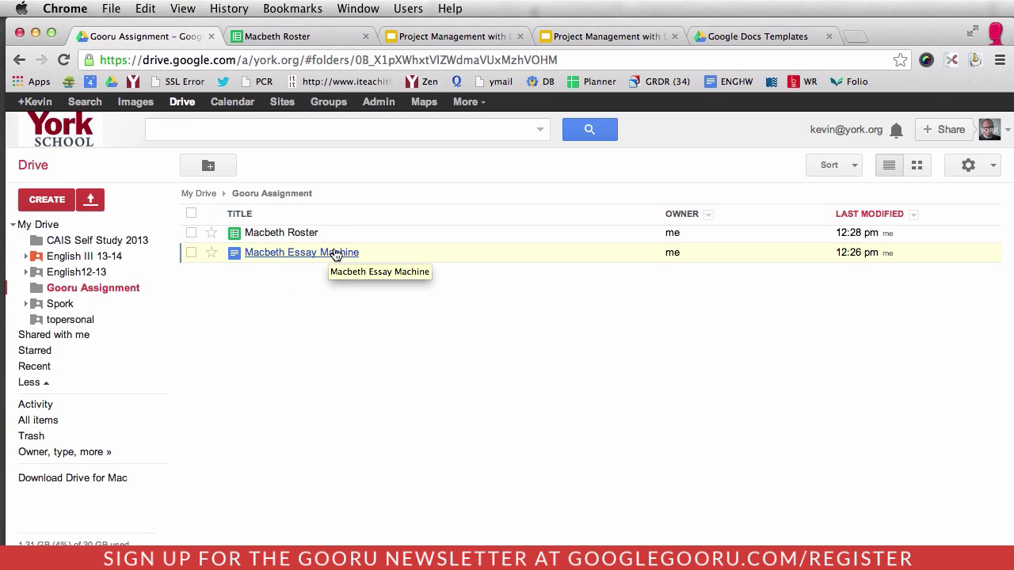
{"action": "left_click", "coordinate": [285, 37]}
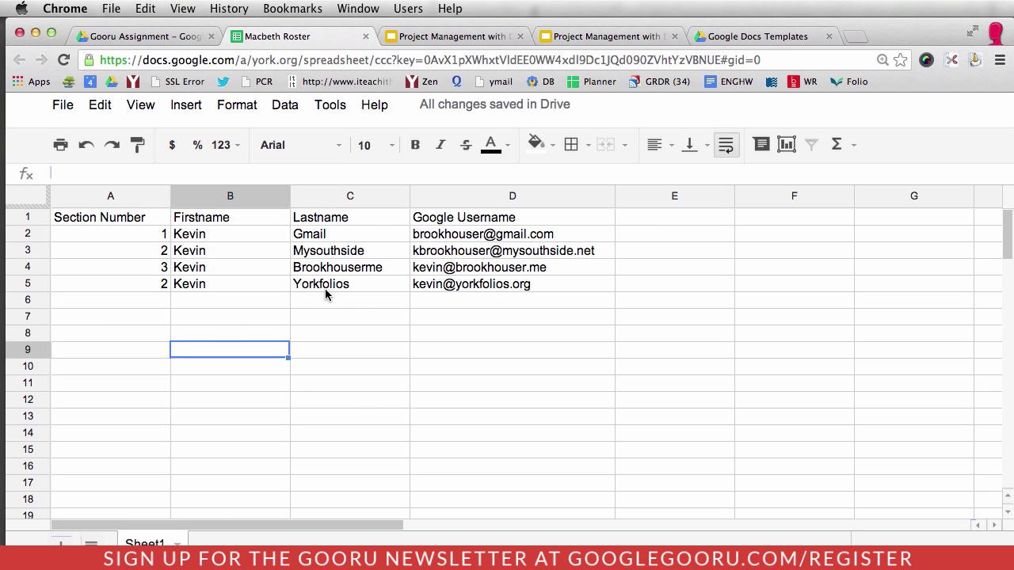
- Search the Script gallery for 'doc', install Doctopus V4.2.6, and continue to authorization
{"action": "left_click", "coordinate": [324, 108]}
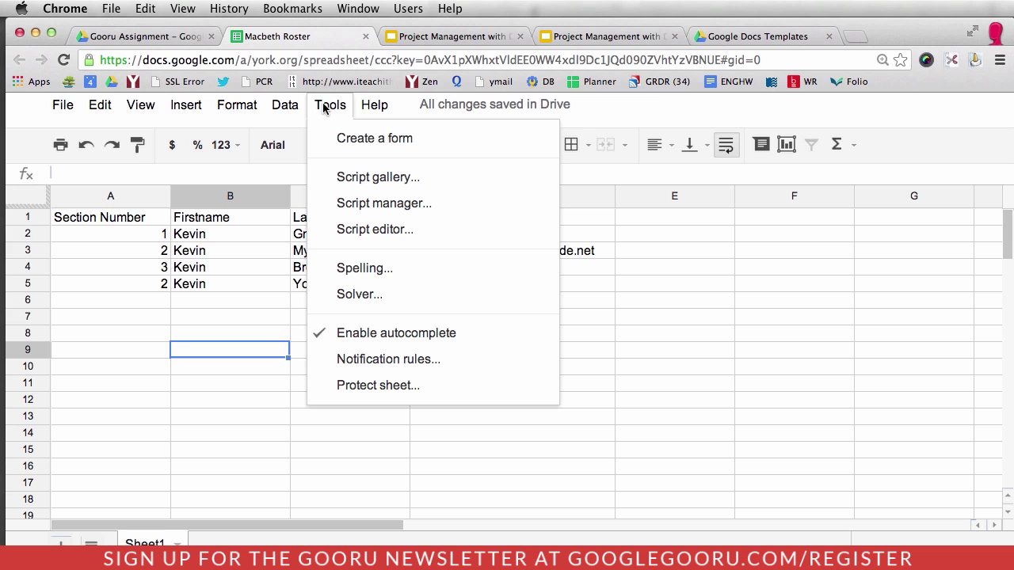
{"action": "left_click", "coordinate": [354, 179]}
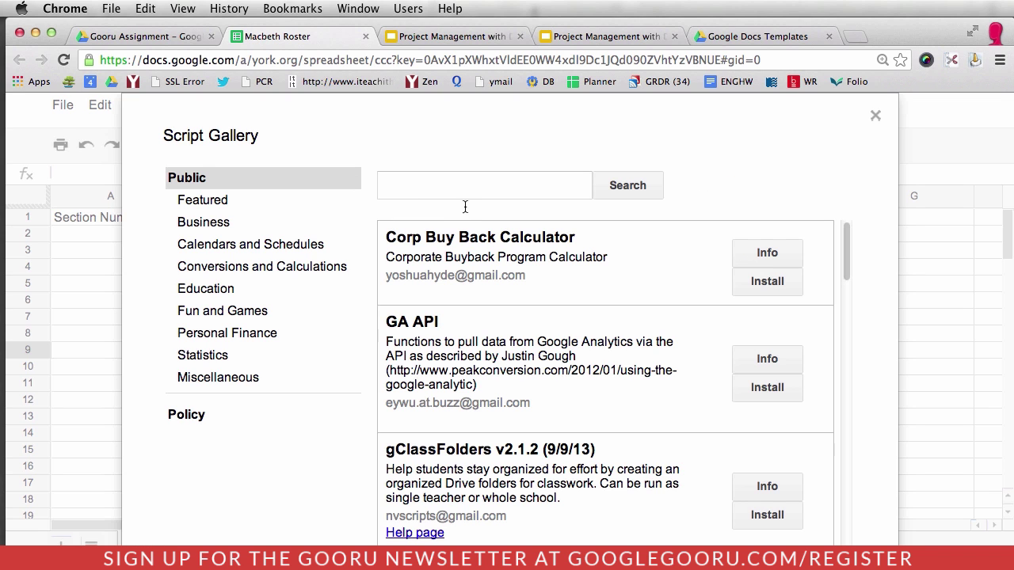
{"action": "left_click", "coordinate": [442, 186]}
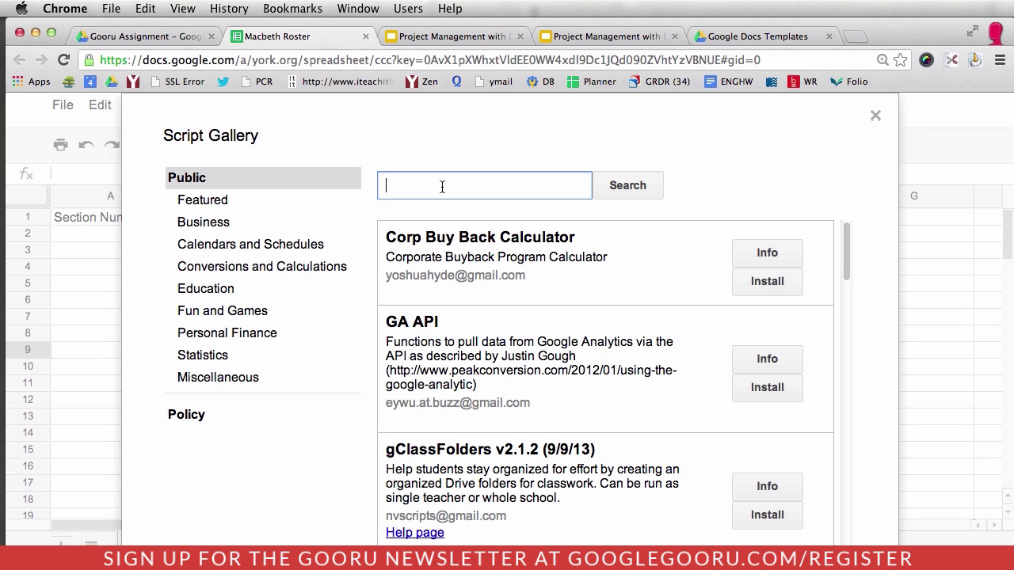
{"action": "type", "text": "doctopus"}
{"action": "key", "text": "Return"}
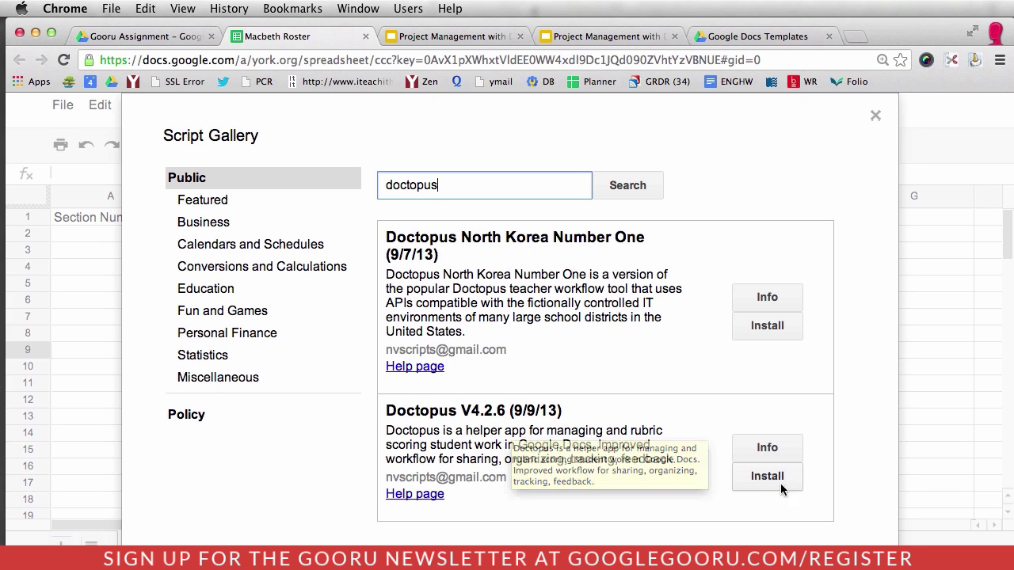
{"action": "left_click", "coordinate": [758, 478]}
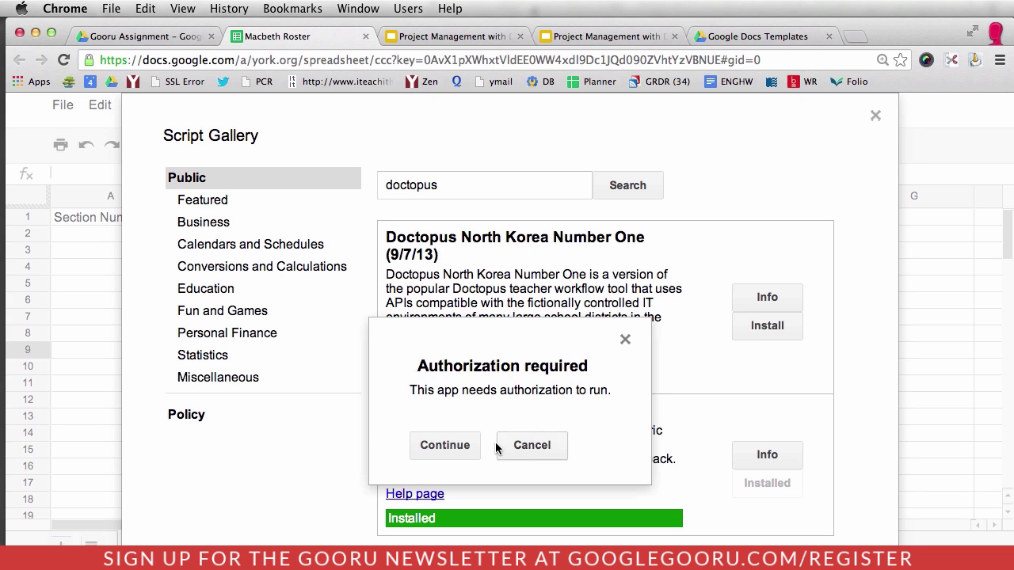
{"action": "left_click", "coordinate": [435, 449]}
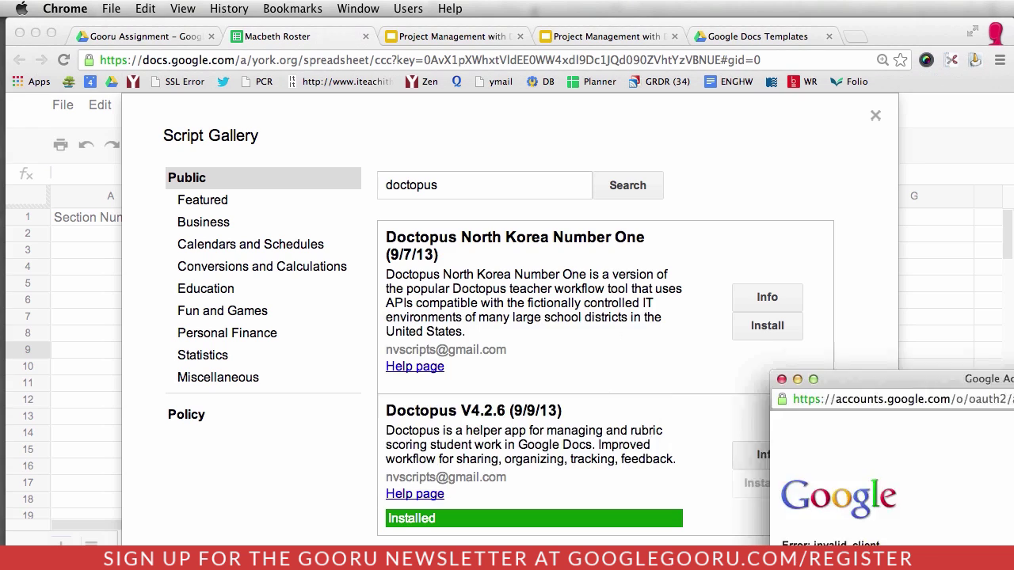
- Launch the Doctopus installation and approve the authorization request
{"action": "left_click_drag", "start_coordinate": [982, 442], "coordinate": [645, 122]}
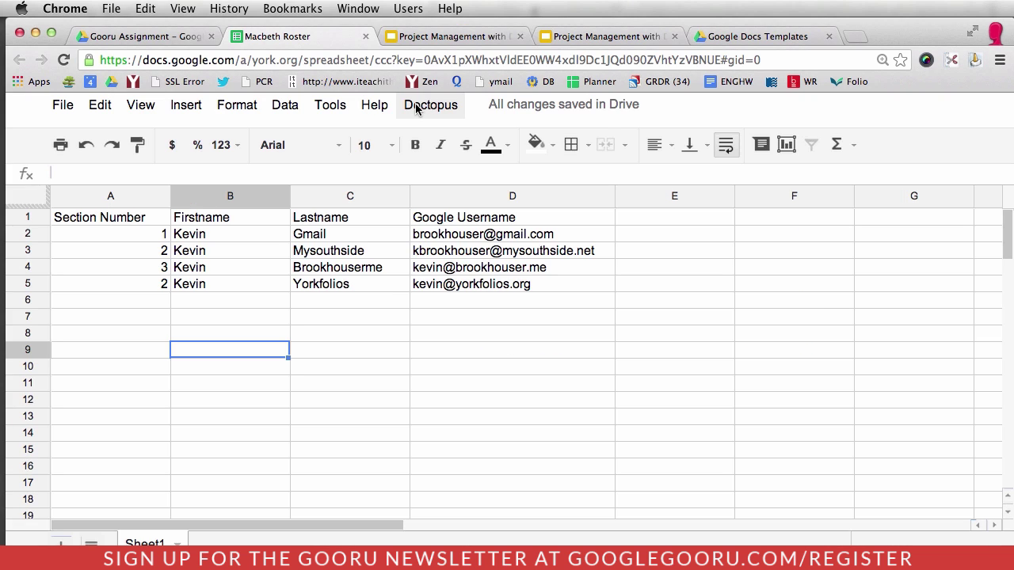
{"action": "left_click", "coordinate": [418, 110]}
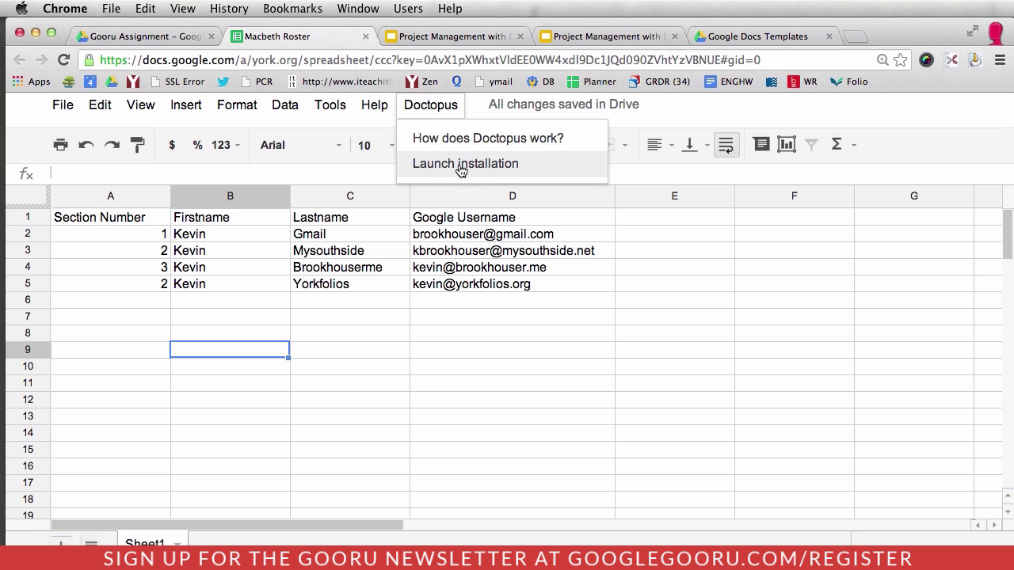
{"action": "left_click", "coordinate": [476, 100]}
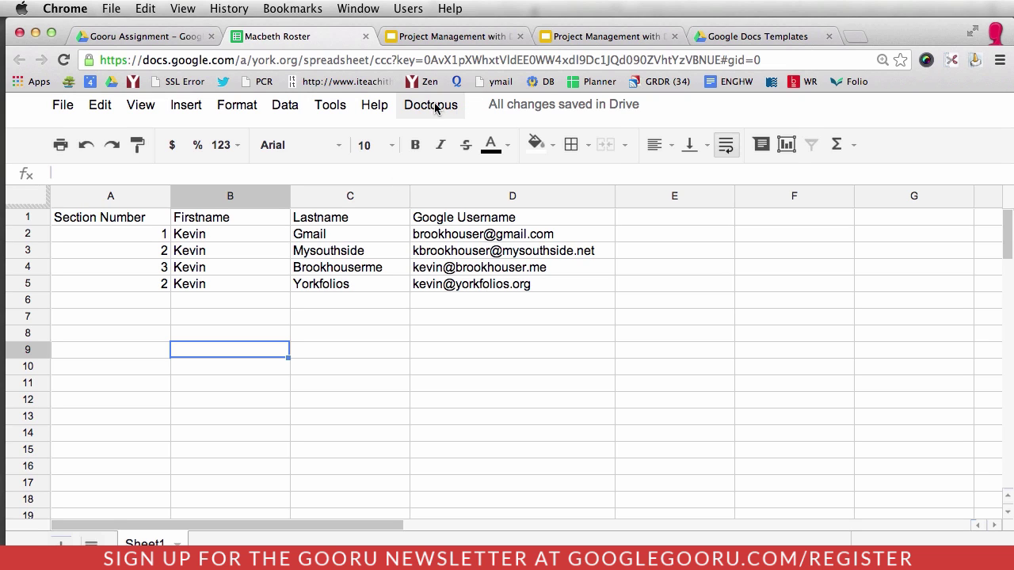
{"action": "left_click", "coordinate": [434, 108]}
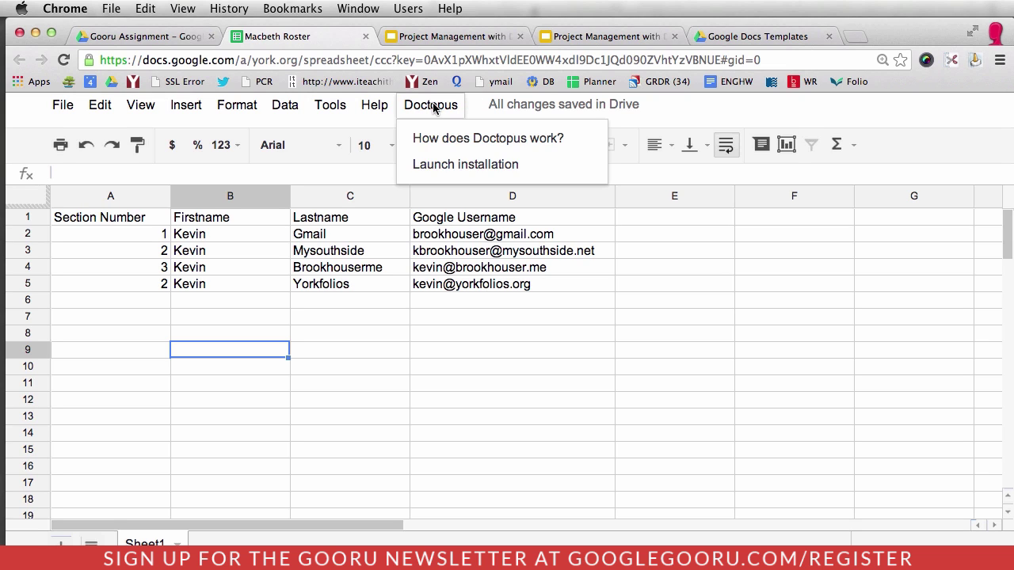
{"action": "left_click", "coordinate": [458, 163]}
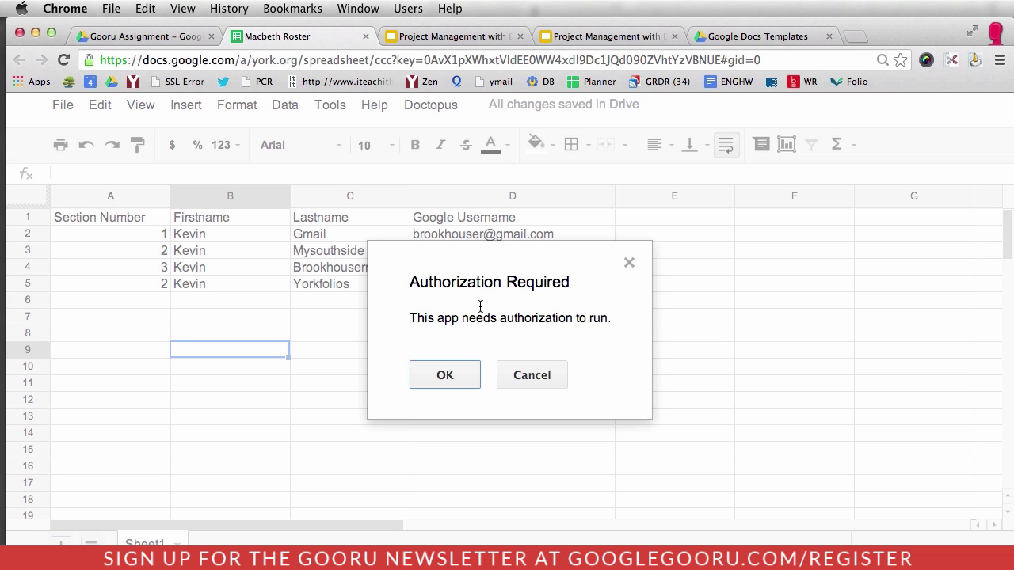
{"action": "left_click", "coordinate": [442, 376]}
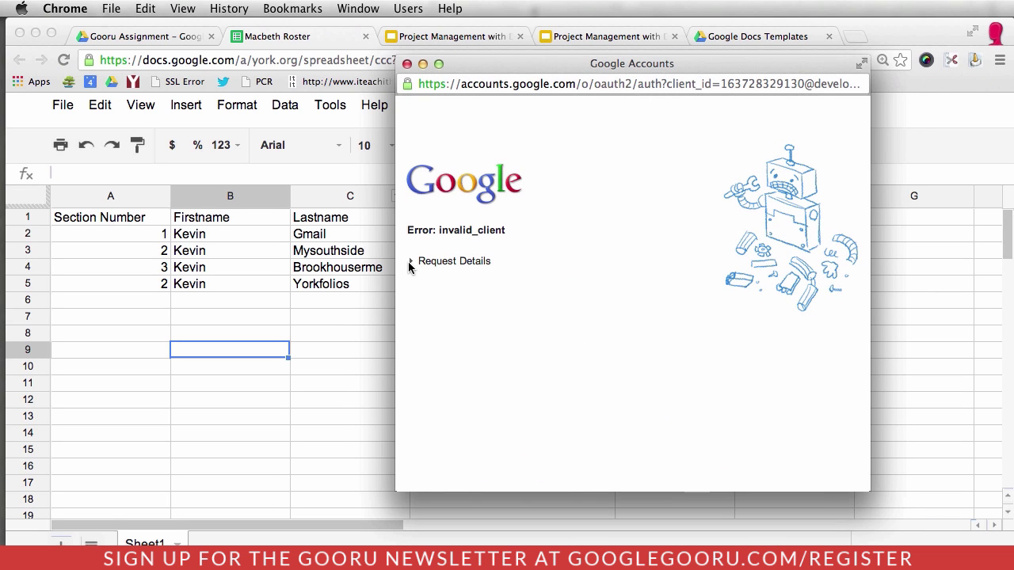
- Inspect the invalid_client error details, close it, and relaunch the Doctopus installation
{"action": "left_click", "coordinate": [411, 261]}
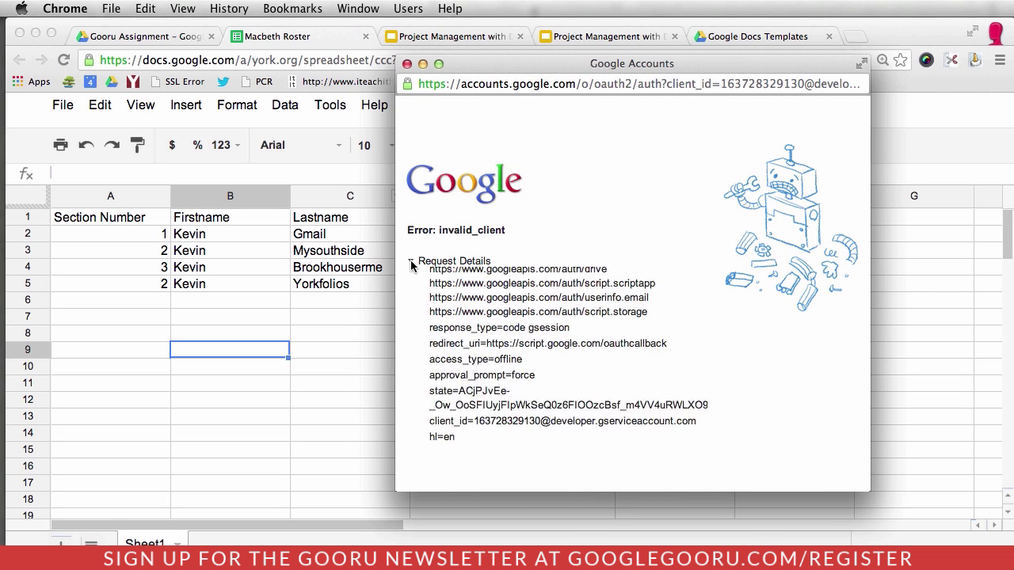
{"action": "left_click", "coordinate": [406, 63]}
{"action": "left_click", "coordinate": [418, 108]}
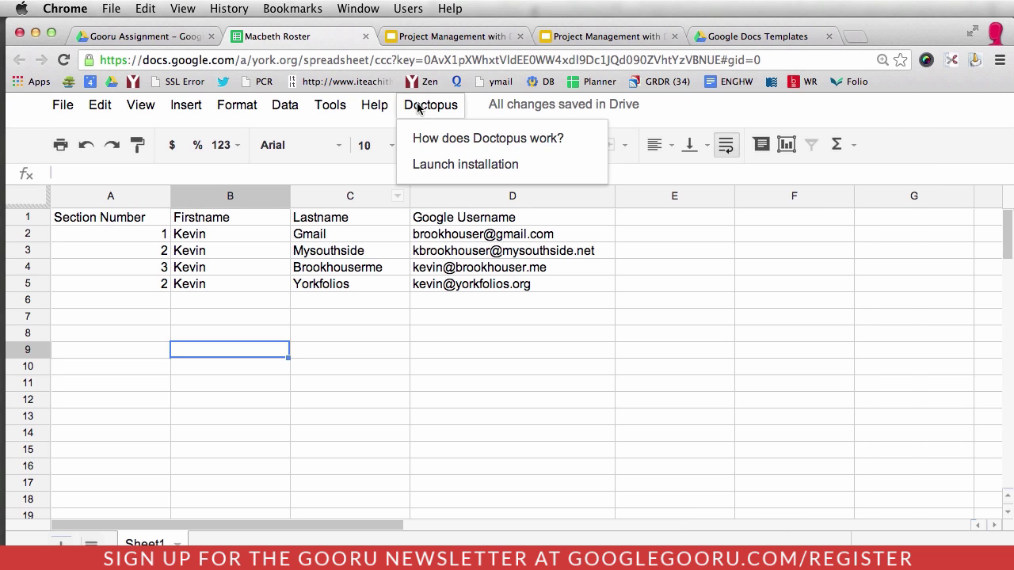
{"action": "left_click", "coordinate": [446, 163]}
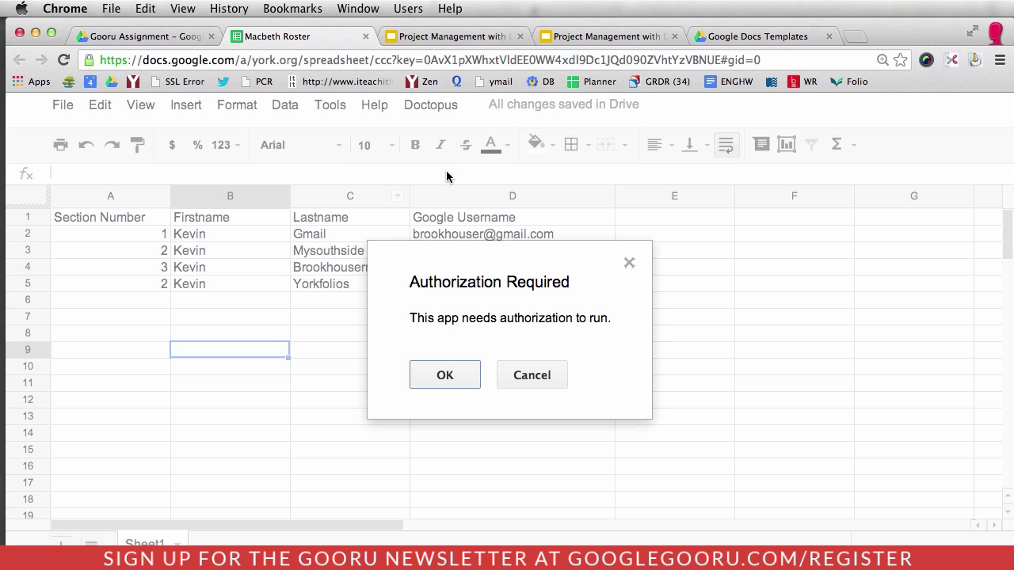
- Authorize Doctopus, accept its permissions, and relaunch the installation to reach Step 1
{"action": "left_click", "coordinate": [438, 375]}
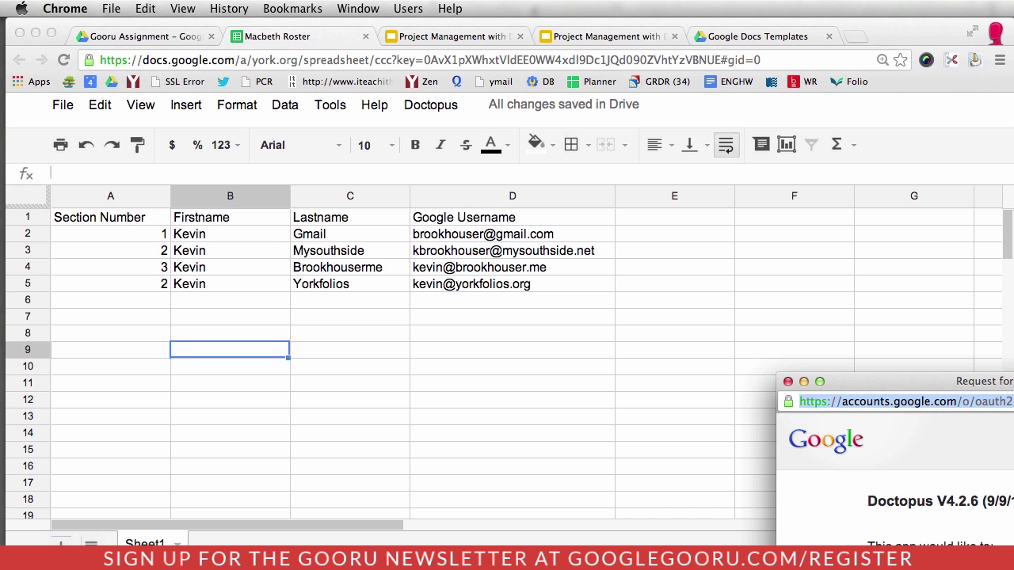
{"action": "scroll", "coordinate": [779, 254], "scroll_direction": "down", "scroll_amount": 5}
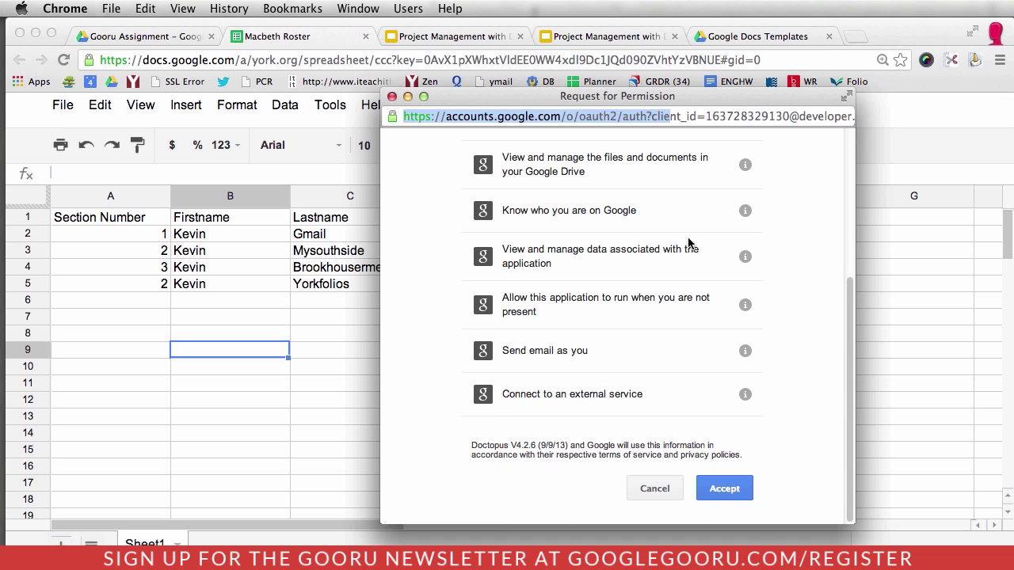
{"action": "left_click", "coordinate": [730, 489]}
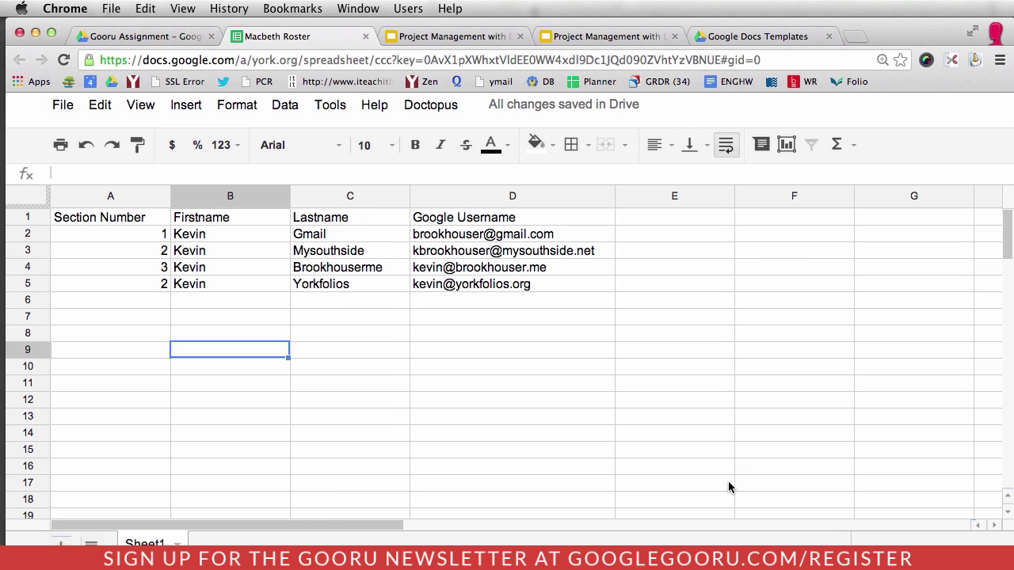
{"action": "left_click", "coordinate": [427, 105]}
{"action": "left_click", "coordinate": [457, 164]}
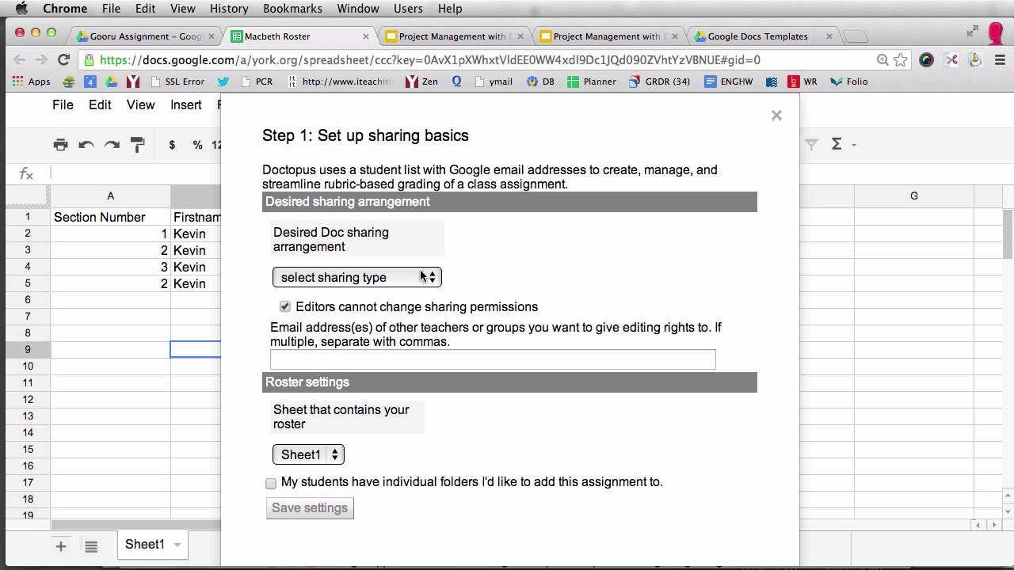
- Save Step 1 with 'individual - all the same', no class access, and Google Username as the email column
{"action": "left_click", "coordinate": [431, 278]}
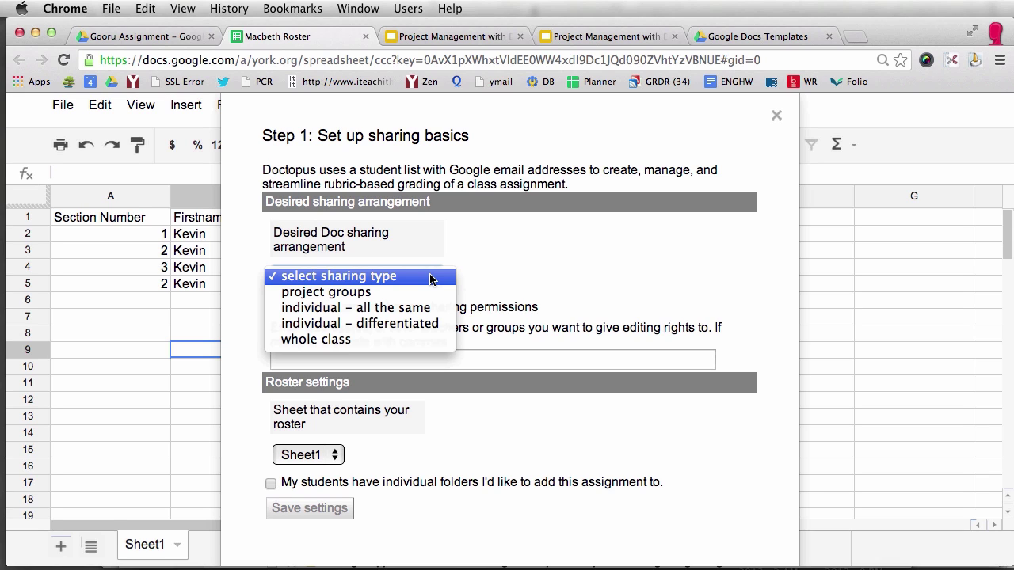
{"action": "left_click", "coordinate": [365, 309]}
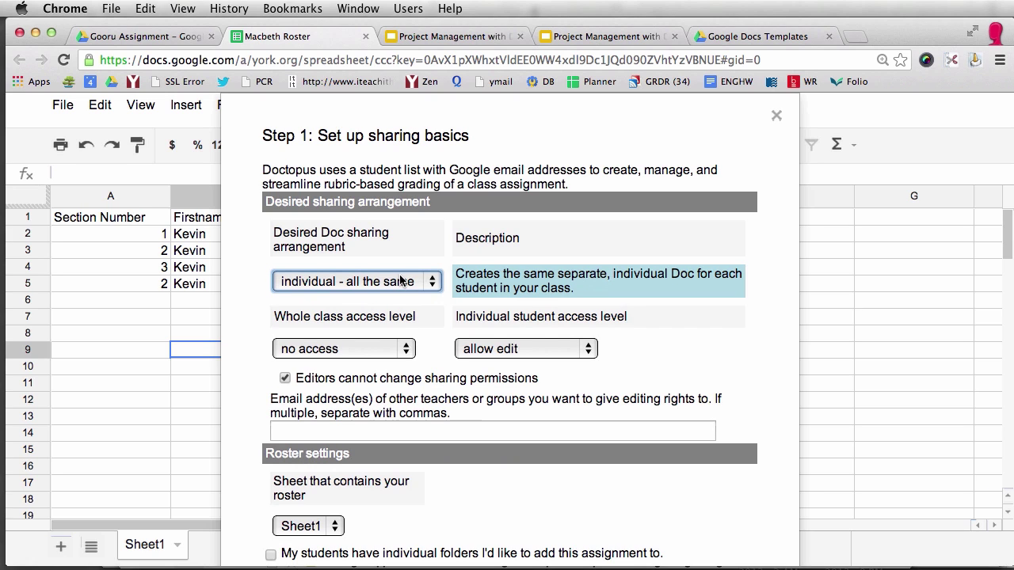
{"action": "left_click", "coordinate": [372, 348]}
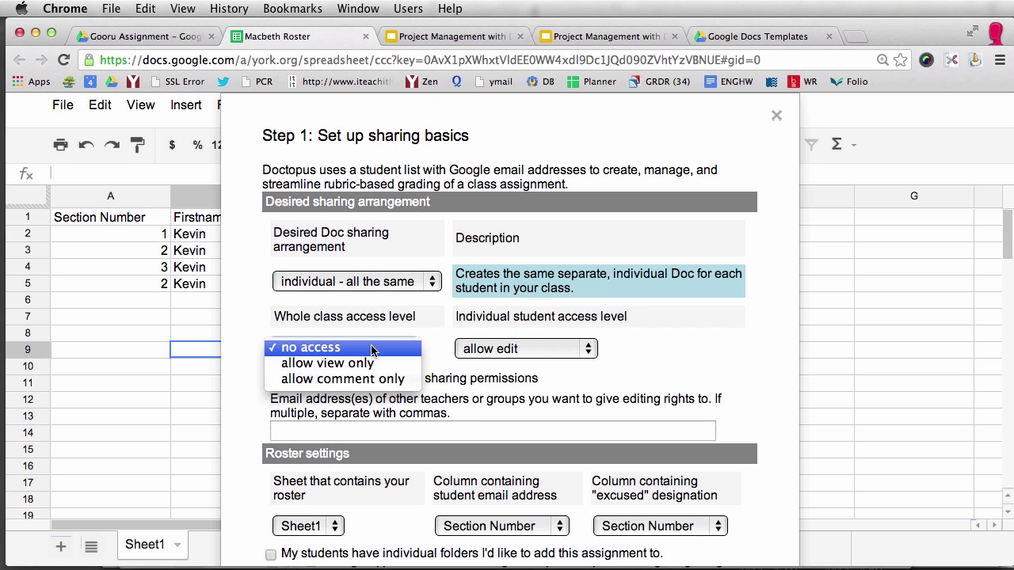
{"action": "left_click", "coordinate": [372, 349]}
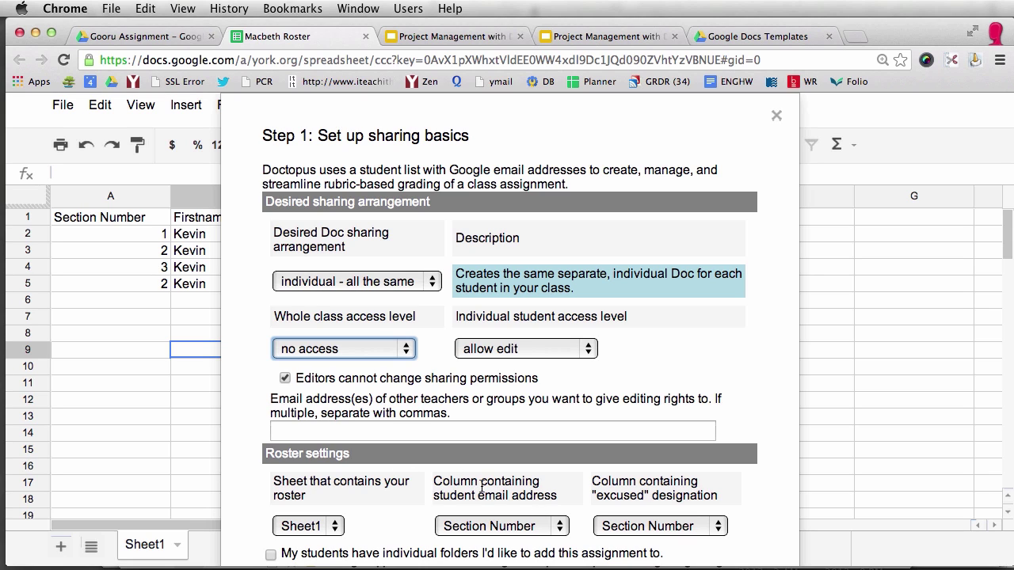
{"action": "left_click", "coordinate": [500, 529]}
{"action": "left_click", "coordinate": [549, 526]}
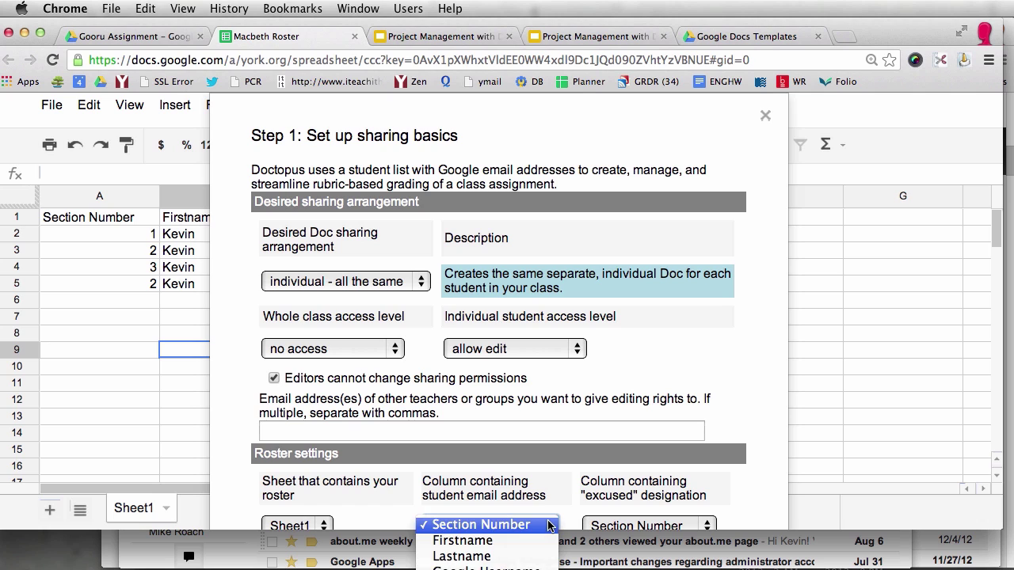
{"action": "left_click", "coordinate": [486, 567]}
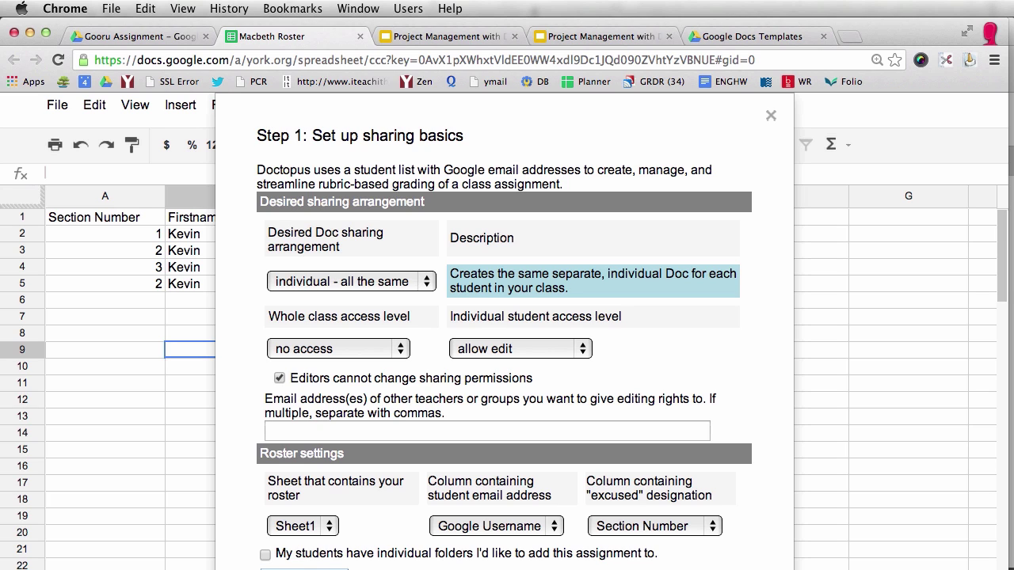
{"action": "left_click", "coordinate": [304, 568]}
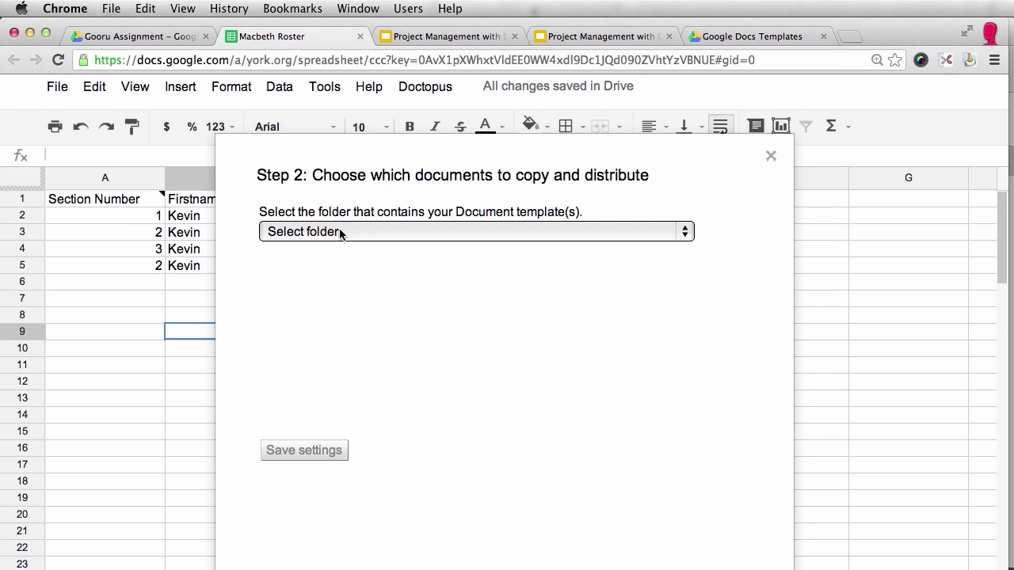
- Pick 'Document - Macbeth Essay Machine' from the Gooru Assignment folder as template and save
{"action": "left_click", "coordinate": [341, 234]}
{"action": "scroll", "coordinate": [389, 376], "scroll_direction": "down", "scroll_amount": 5}
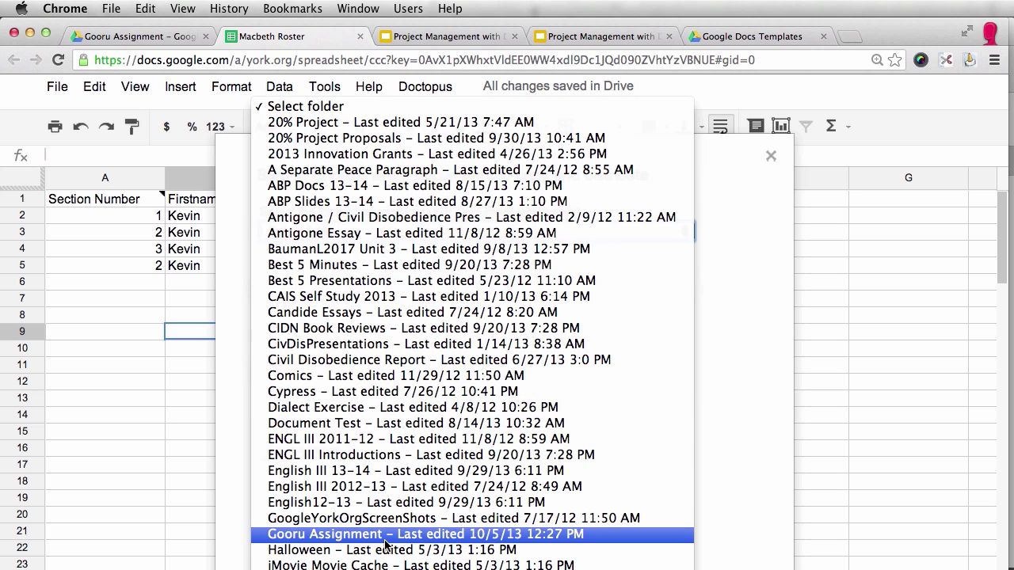
{"action": "left_click", "coordinate": [331, 536]}
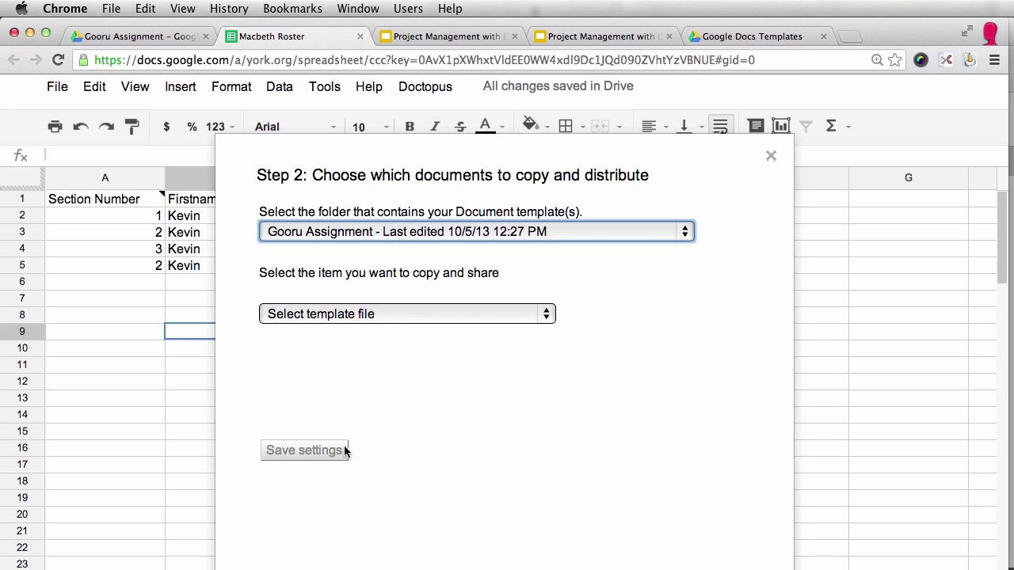
{"action": "left_click", "coordinate": [388, 314]}
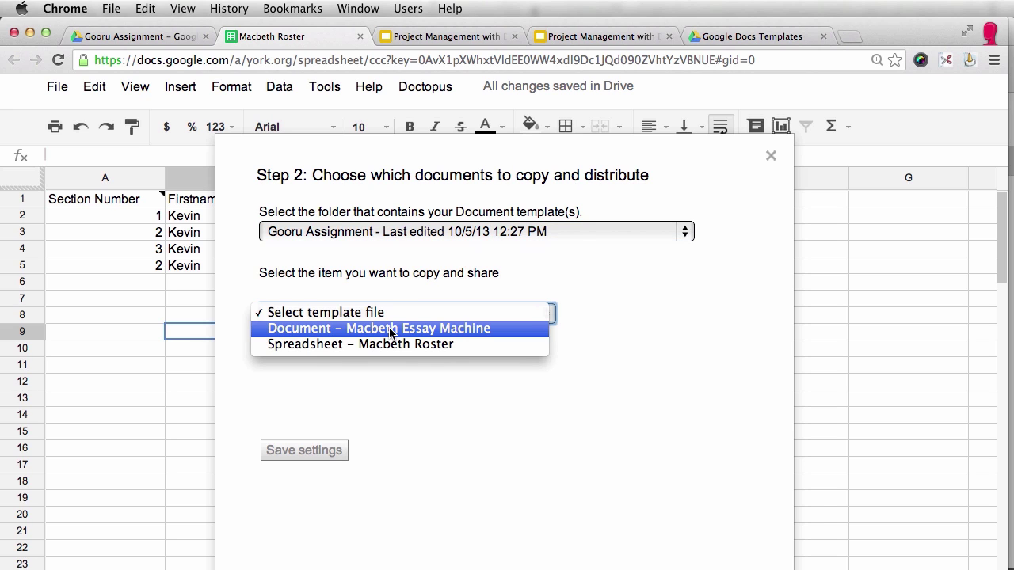
{"action": "left_click", "coordinate": [390, 328]}
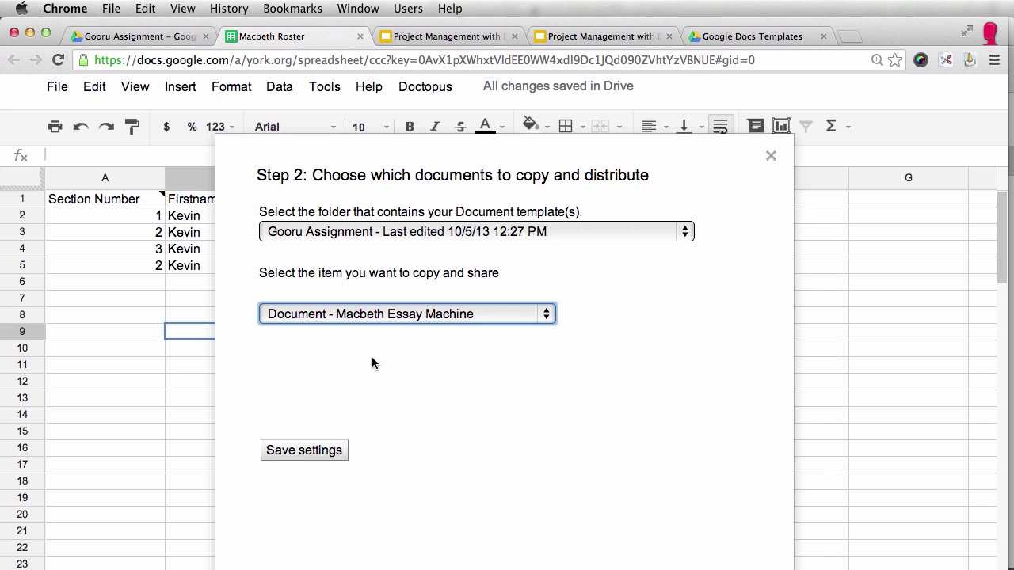
{"action": "left_click", "coordinate": [295, 453]}
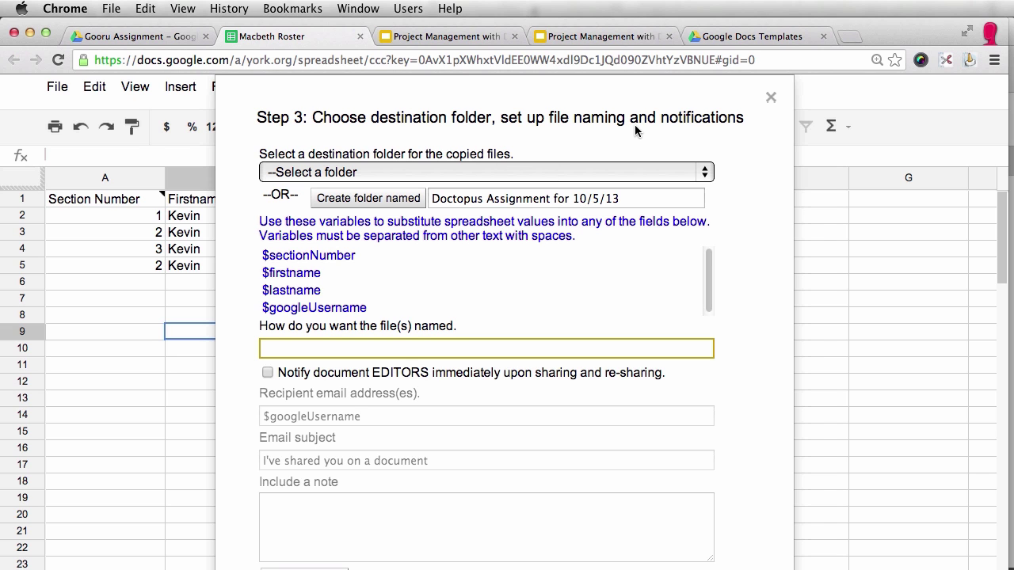
- Choose Gooru Assignment as the Step 3 destination folder for copied files
{"action": "left_click", "coordinate": [401, 172]}
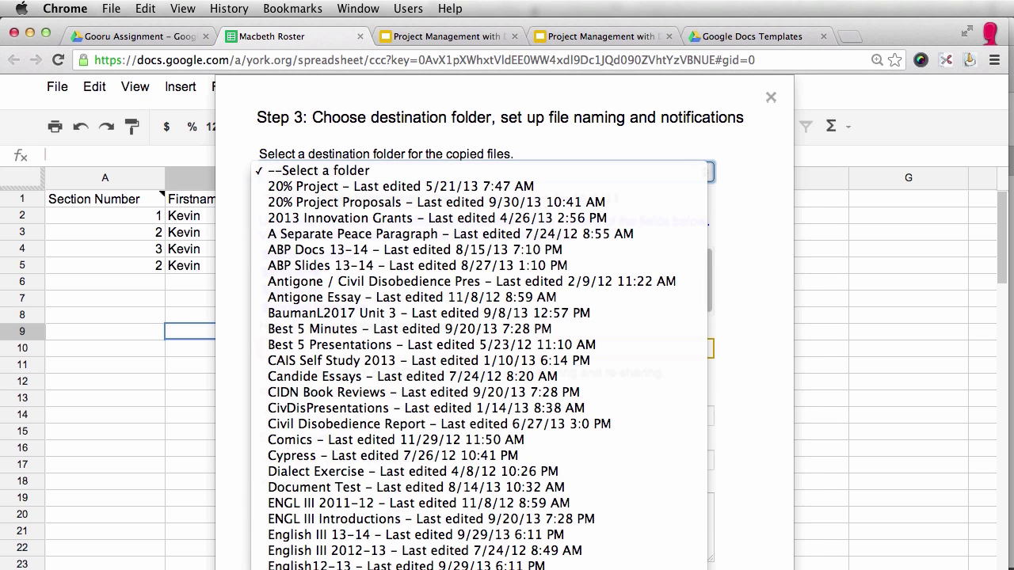
{"action": "left_click", "coordinate": [348, 569]}
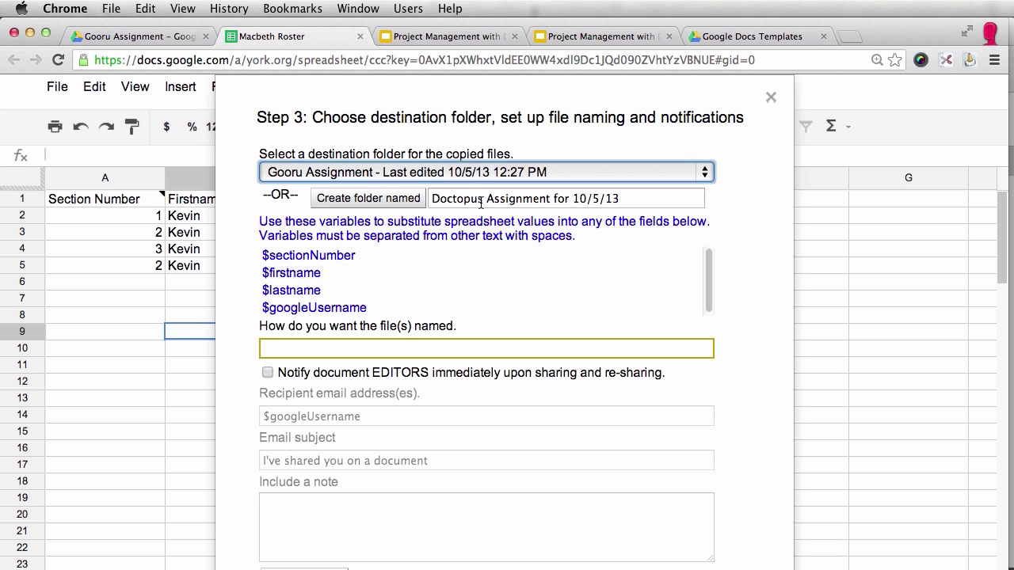
{"action": "left_click", "coordinate": [294, 348]}
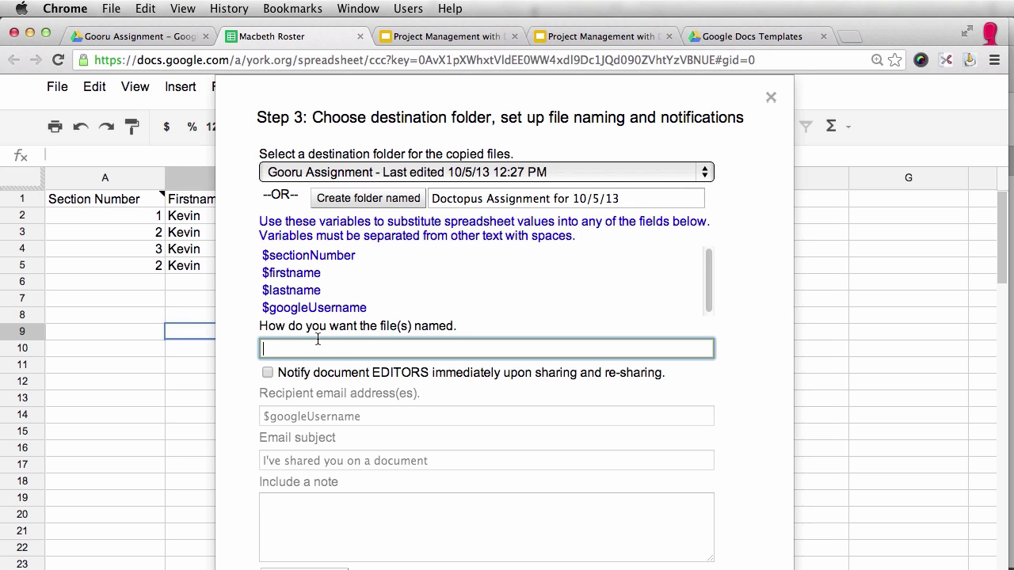
- Start the file-naming pattern with the $sectionNumber and $lastname variables
{"action": "left_click", "coordinate": [350, 256]}
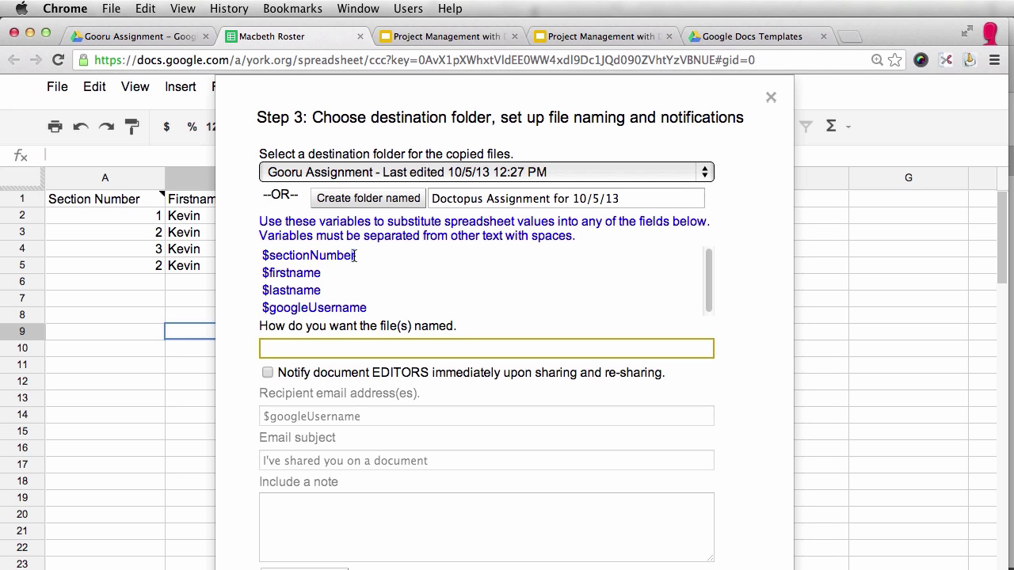
{"action": "left_click_drag", "start_coordinate": [355, 255], "coordinate": [262, 255]}
{"action": "key", "text": "super+c"}
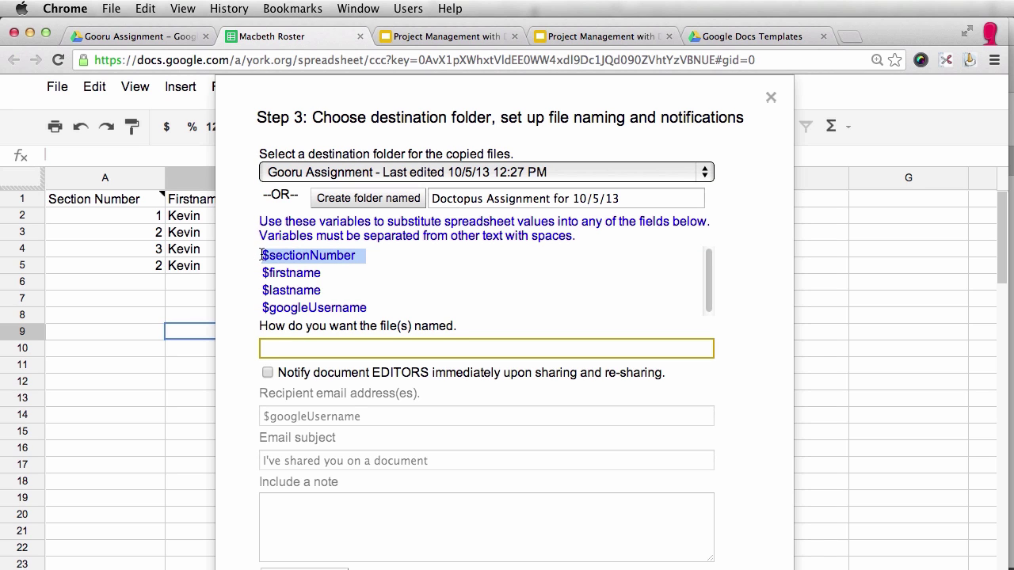
{"action": "left_click", "coordinate": [281, 349]}
{"action": "key", "text": "super+v"}
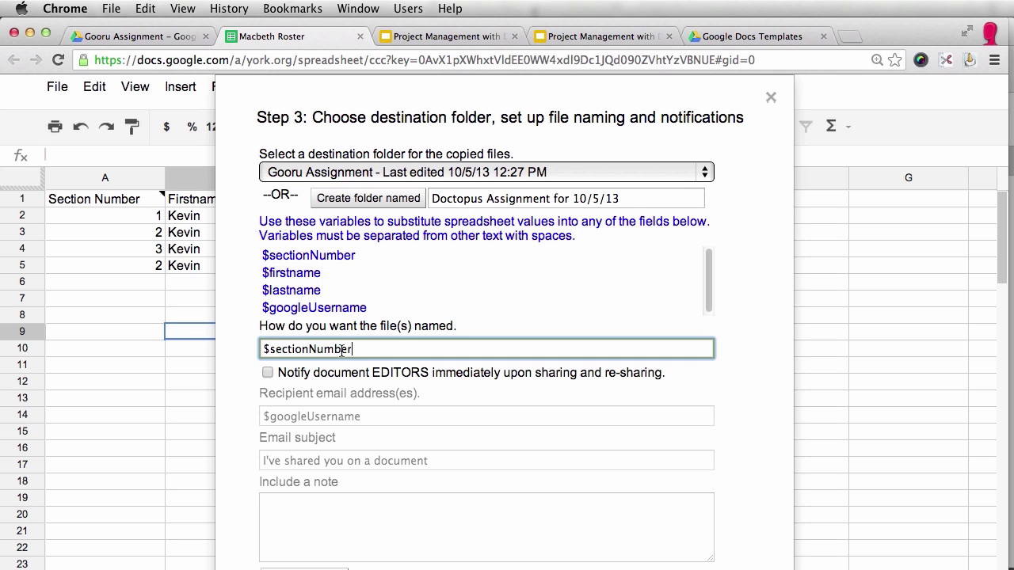
{"action": "left_click_drag", "start_coordinate": [321, 290], "coordinate": [264, 290]}
{"action": "key", "text": "super+c"}
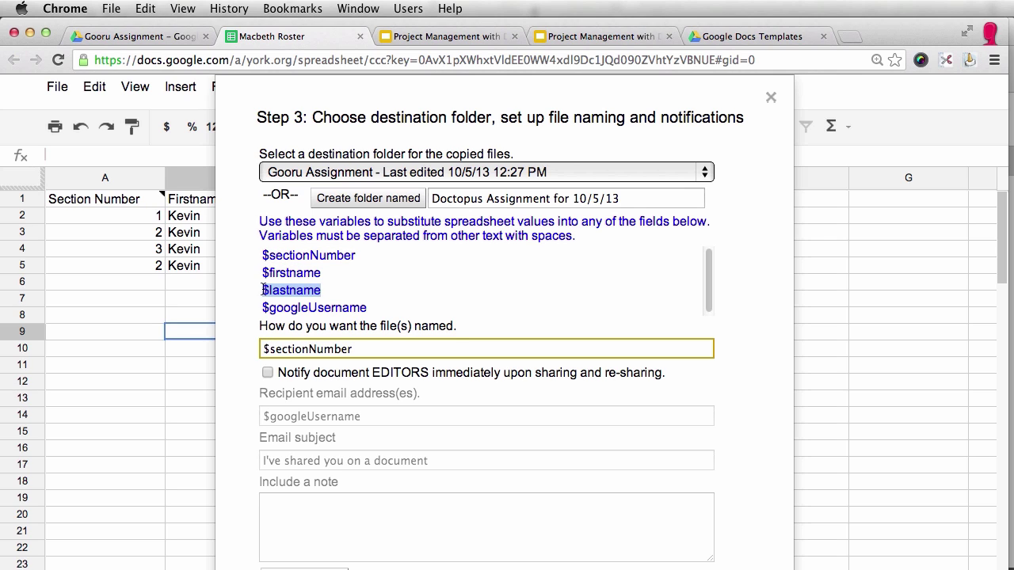
{"action": "left_click", "coordinate": [361, 346]}
{"action": "key", "text": "super+v"}
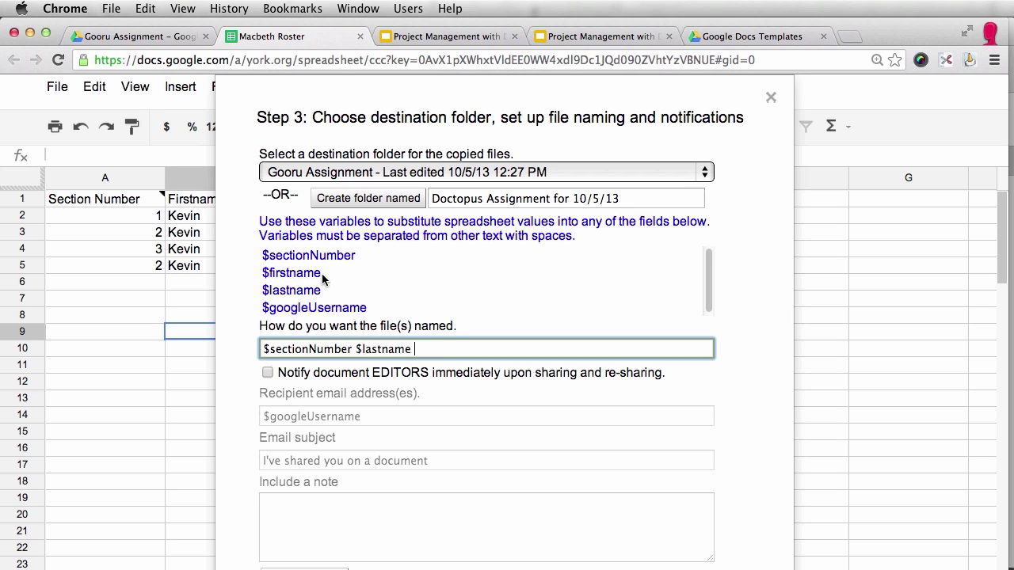
- Complete the file name with $firstname and 'Macbeth Essay'
{"action": "left_click_drag", "start_coordinate": [325, 274], "coordinate": [269, 275]}
{"action": "key", "text": "super+c"}
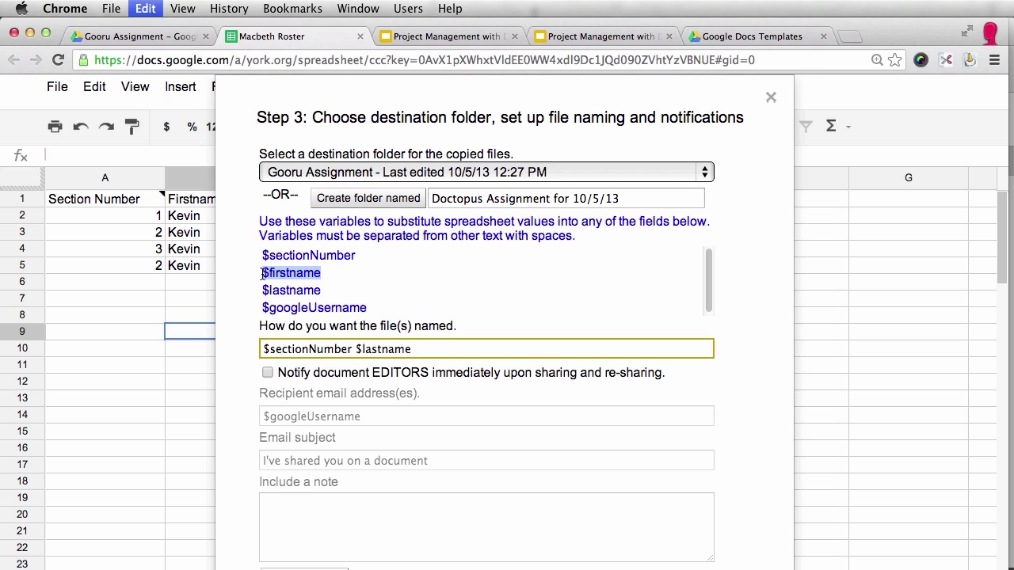
{"action": "left_click", "coordinate": [428, 348]}
{"action": "type", "text": "$"}
{"action": "key", "text": "super+v"}
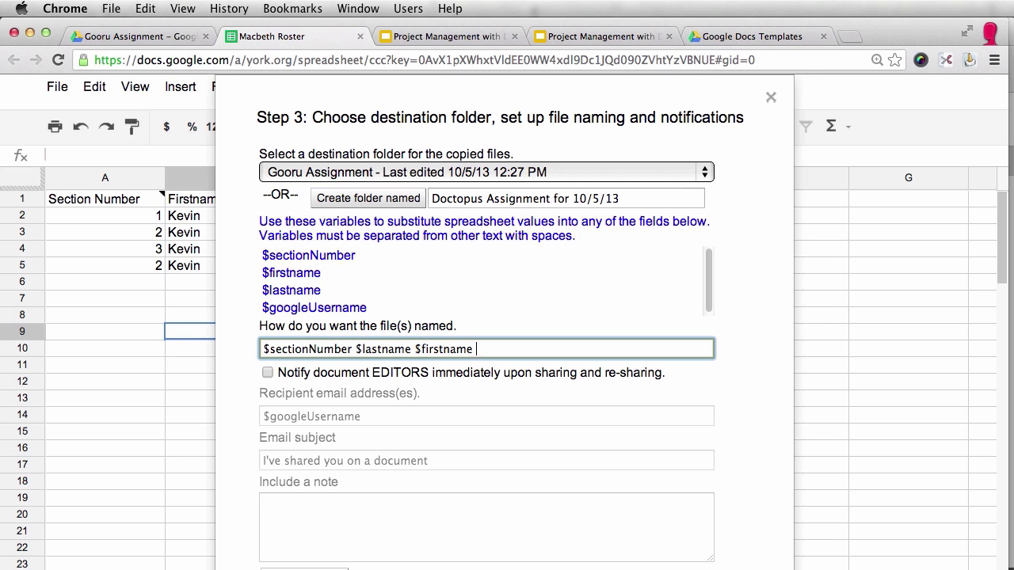
{"action": "type", "text": "Macbeth Essay"}
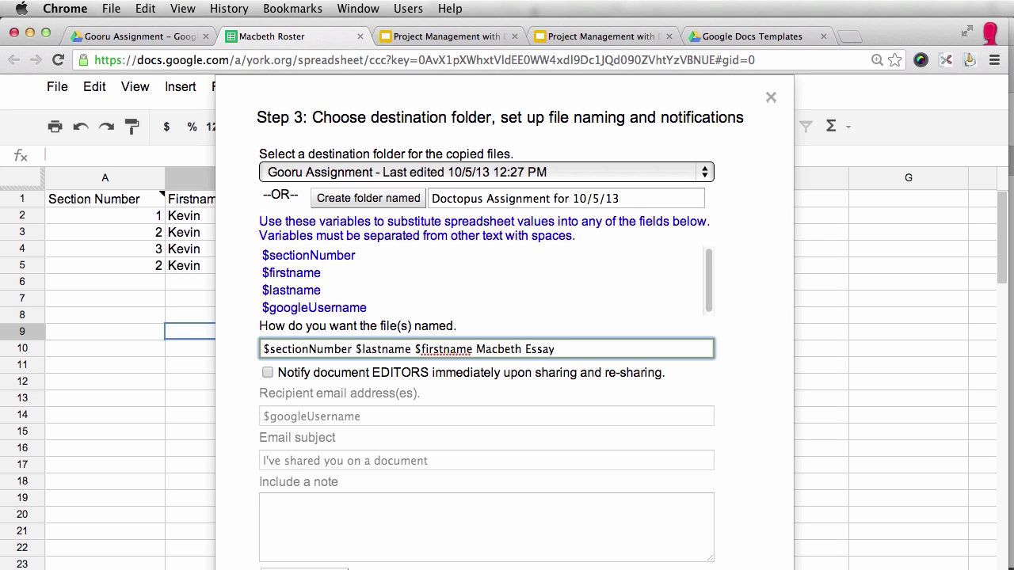
- Turn on Notify document EDITORS and save the Step 3 settings
{"action": "left_click", "coordinate": [269, 373]}
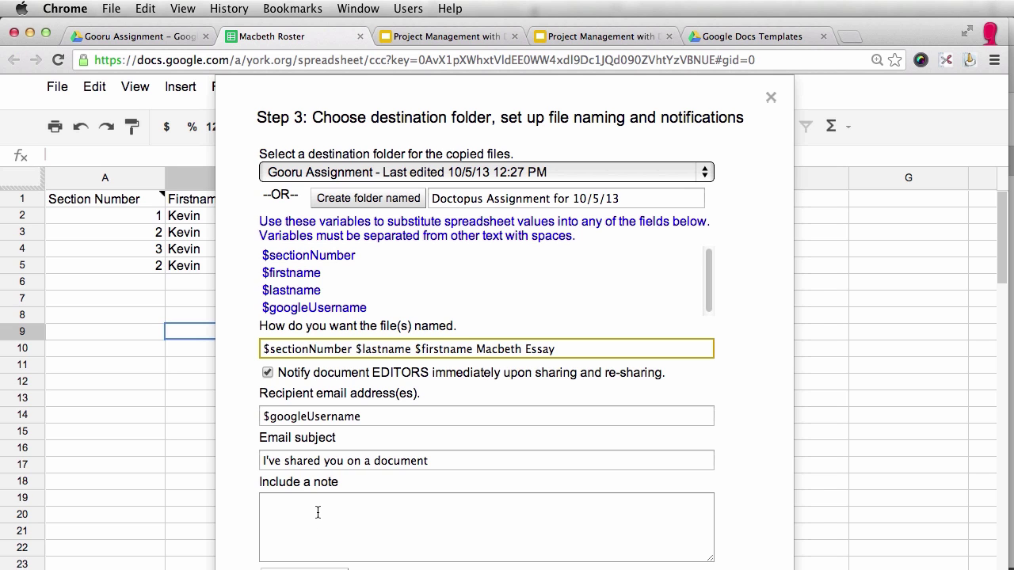
{"action": "key", "text": "super+minus"}
{"action": "left_click", "coordinate": [253, 529]}
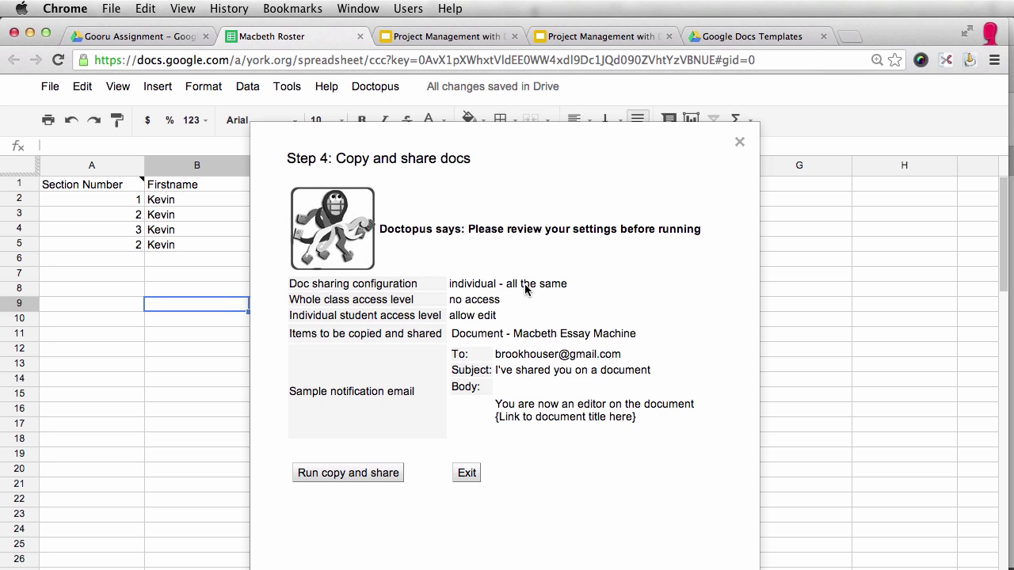
- Run copy and share for all students and dismiss the Apps Script sharing warning
{"action": "left_click", "coordinate": [338, 473]}
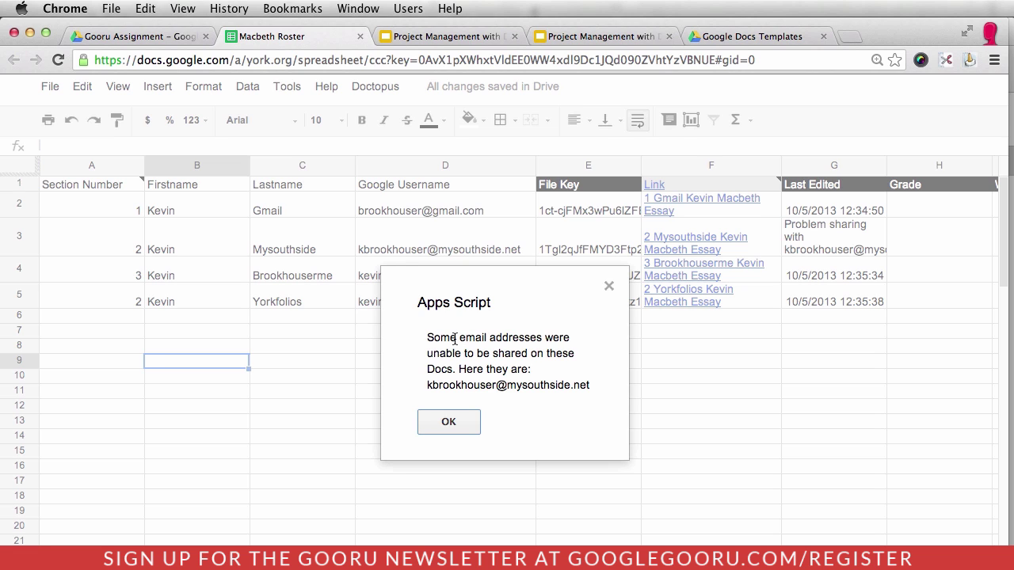
{"action": "left_click", "coordinate": [448, 422]}
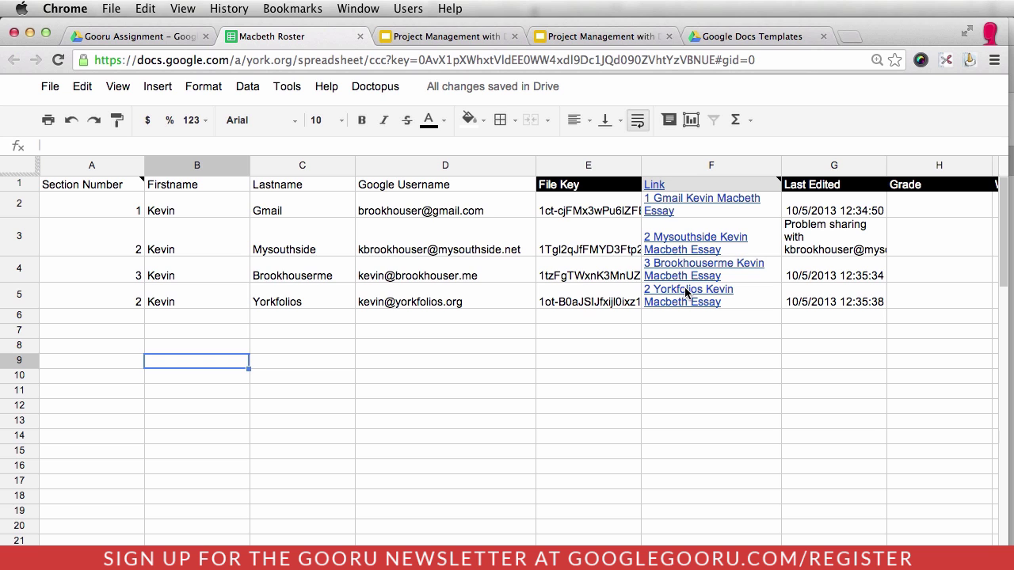
{"action": "left_click", "coordinate": [989, 31]}
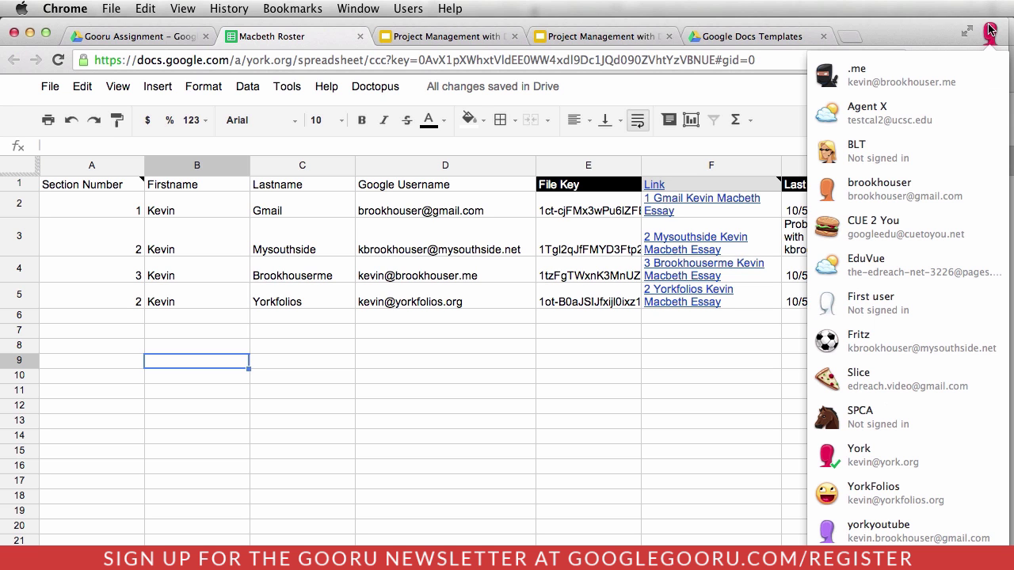
- As the student, open the Gmail share notification and follow its link to the Macbeth Essay copy
{"action": "left_click", "coordinate": [870, 194]}
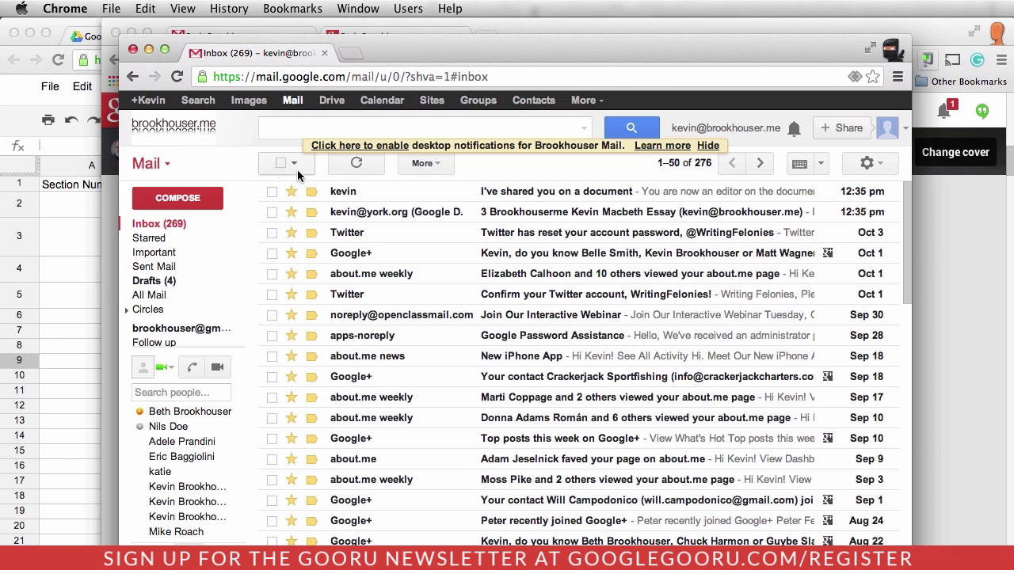
{"action": "left_click", "coordinate": [548, 214]}
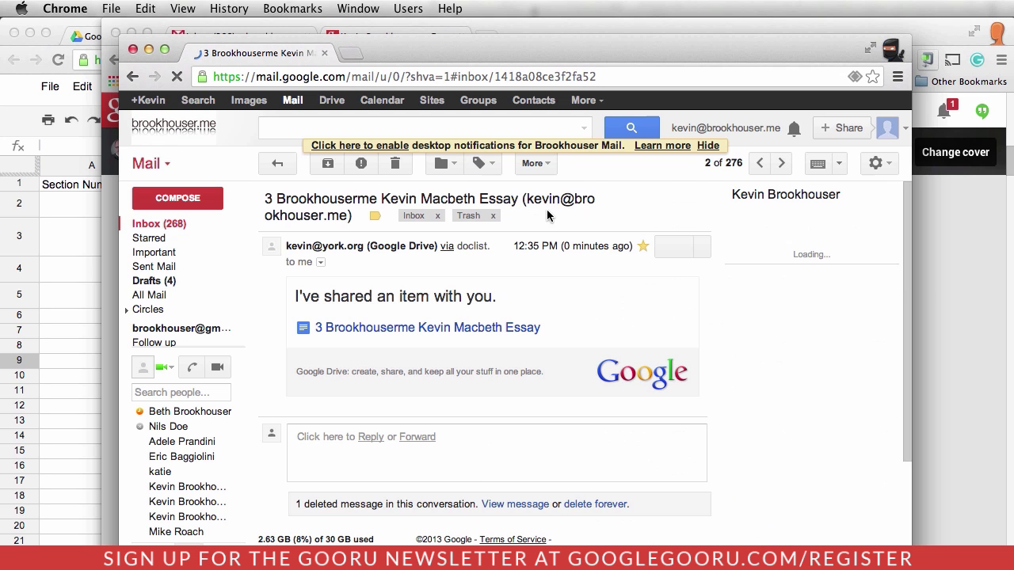
{"action": "left_click", "coordinate": [435, 333]}
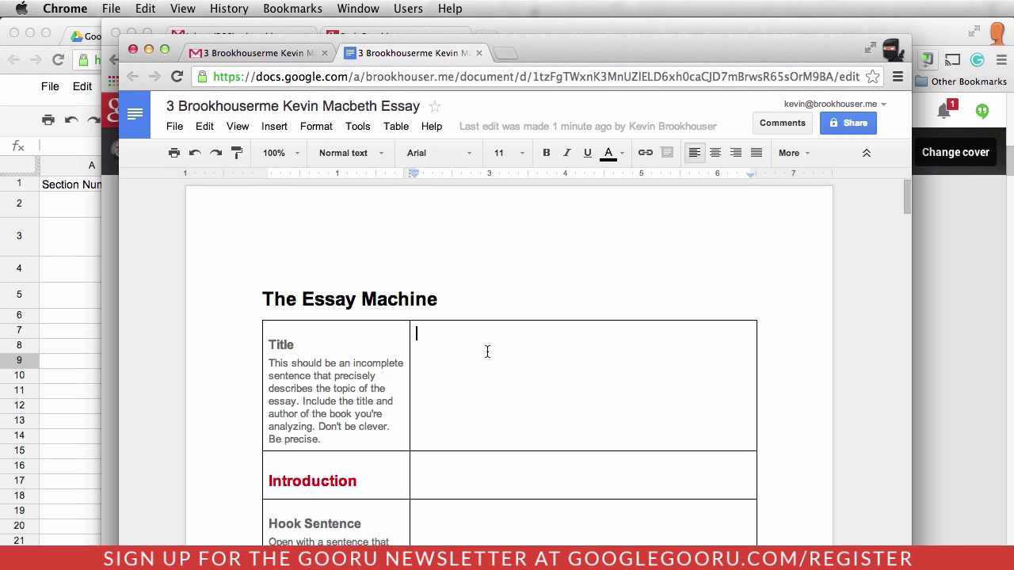
- Type 'Here I am typing' in the essay's Title cell, verify it and the collaborator in the teacher's view, then return to the roster
{"action": "type", "text": "Here I am ty"}
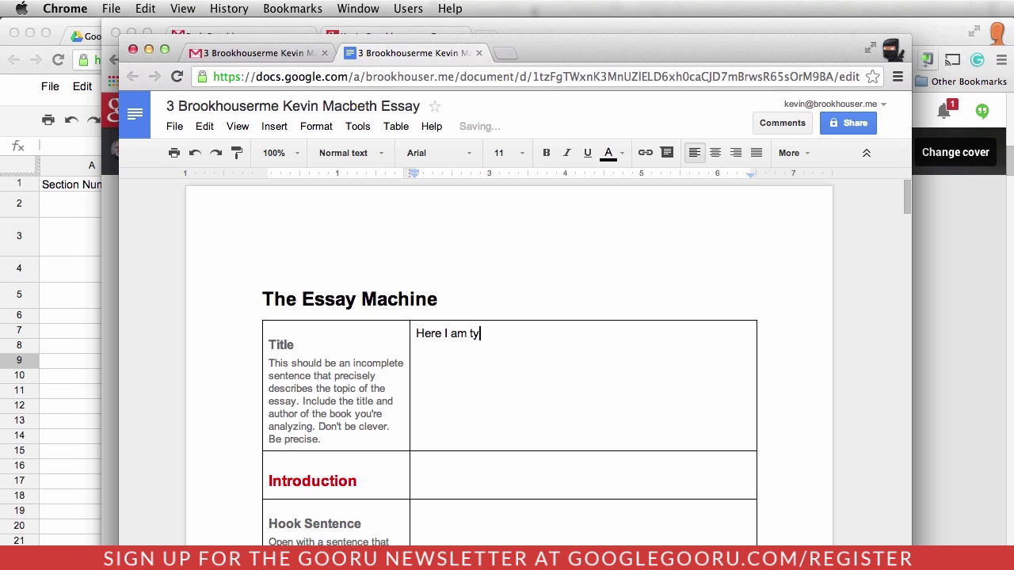
{"action": "type", "text": "ping"}
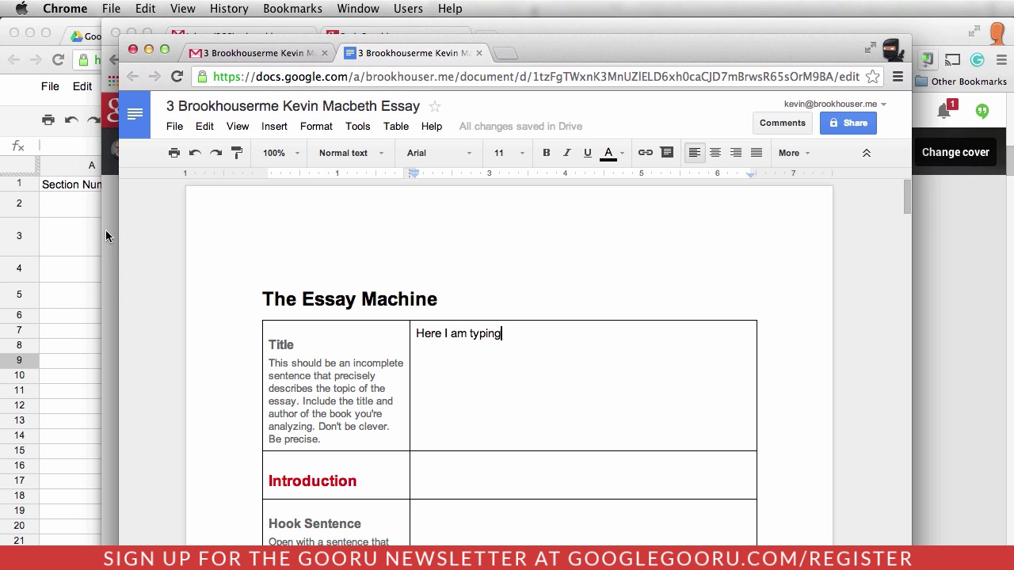
{"action": "left_click", "coordinate": [46, 237]}
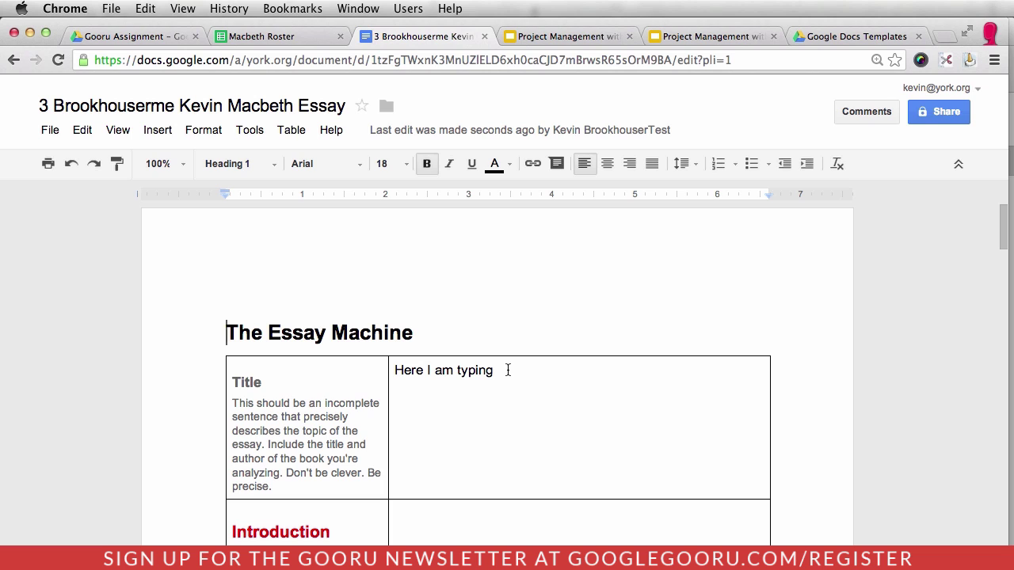
{"action": "left_click", "coordinate": [491, 377]}
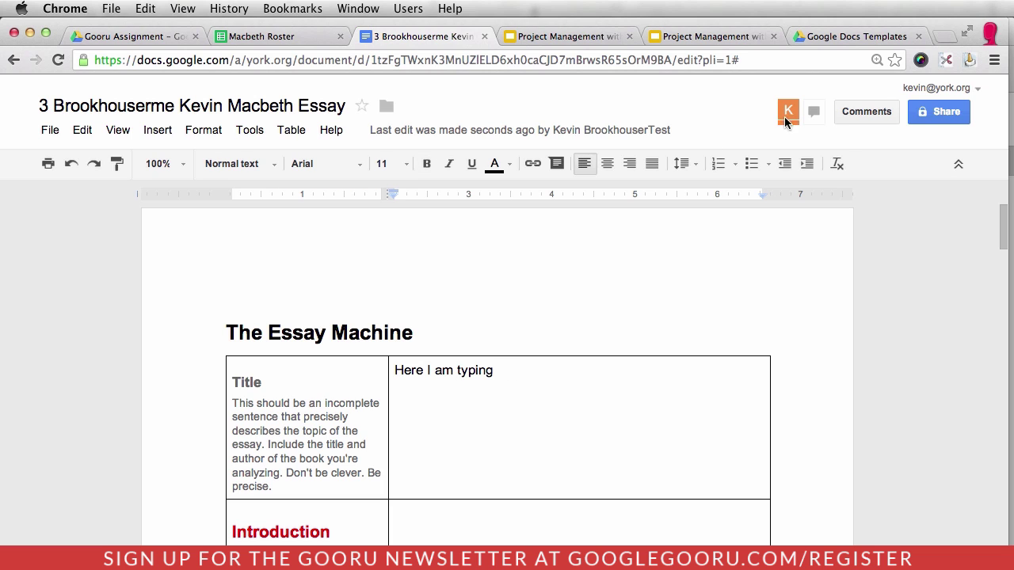
{"action": "left_click", "coordinate": [787, 112]}
{"action": "key", "text": "ctrl+shift+Tab"}
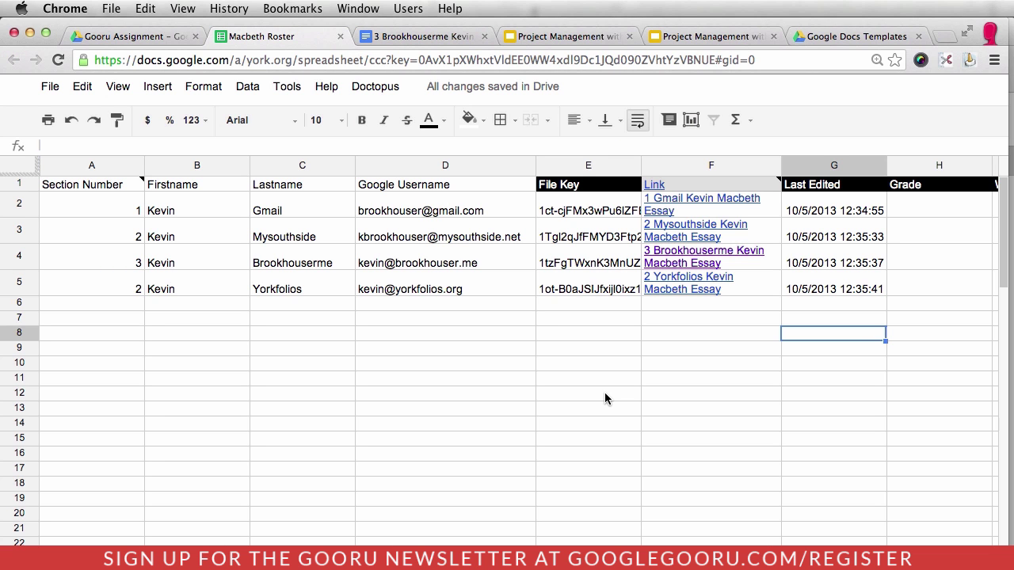
- Open the Doctopus menu to view options like Refresh time of last edit and Attach Goobric
{"action": "left_click", "coordinate": [374, 87]}
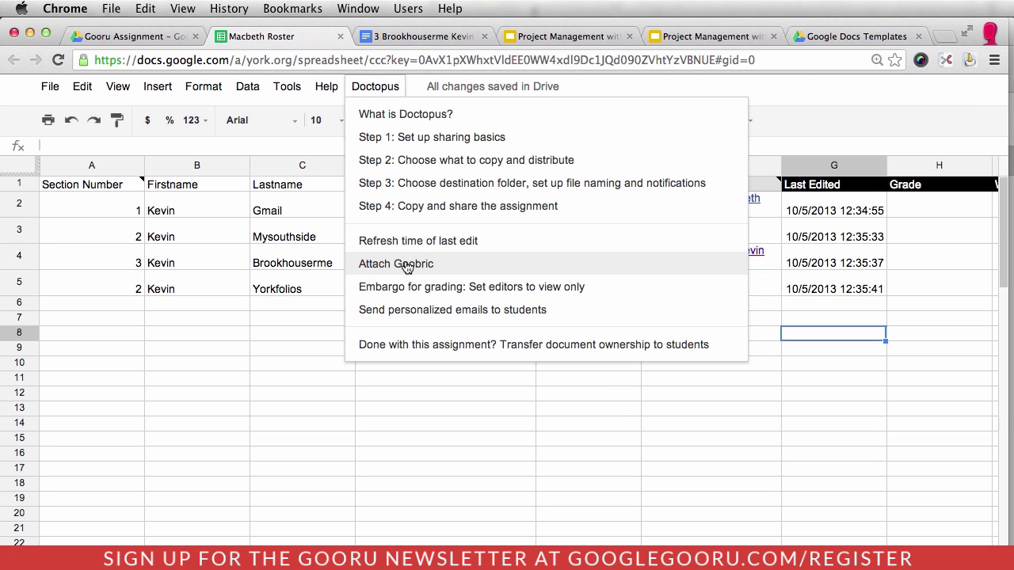